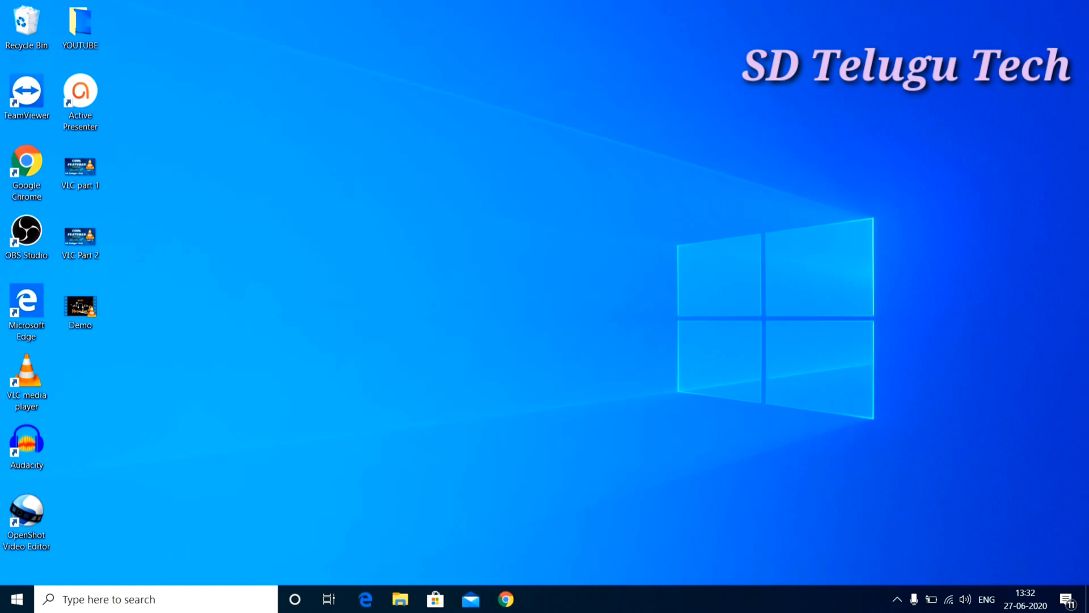
- Launch VLC media player and open a capture device with the capture mode set to Desktop
right_click(556, 189)
left_click(593, 231)
double_click(25, 373)
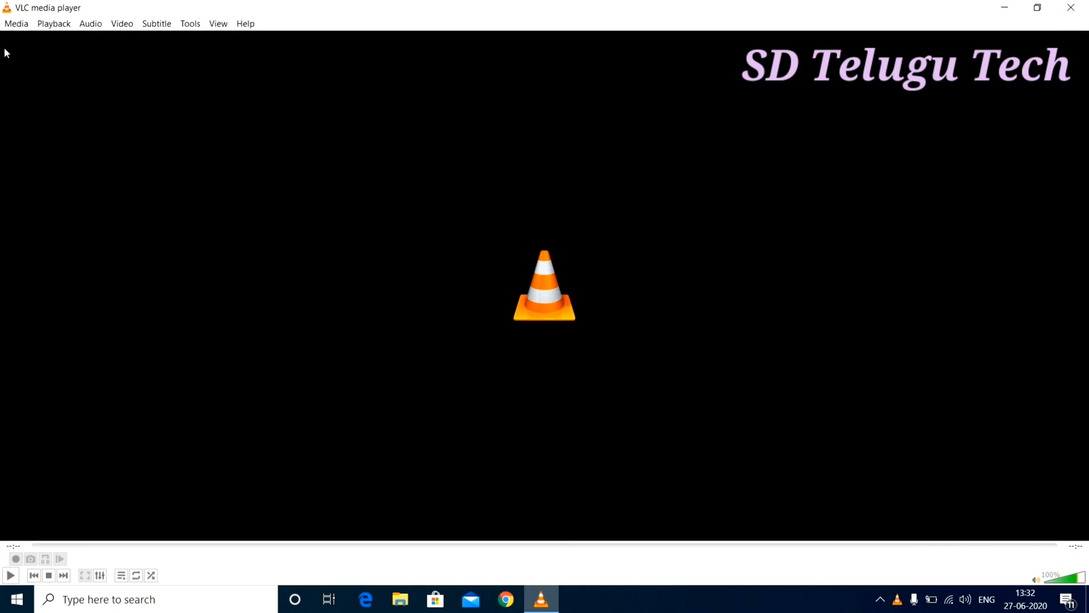
left_click(17, 26)
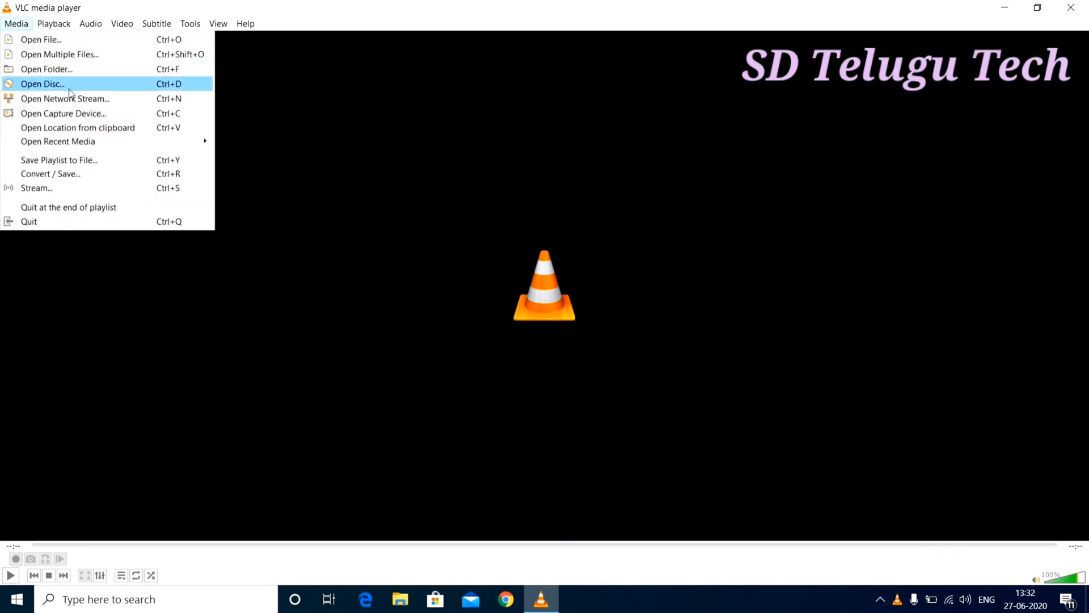
left_click(139, 117)
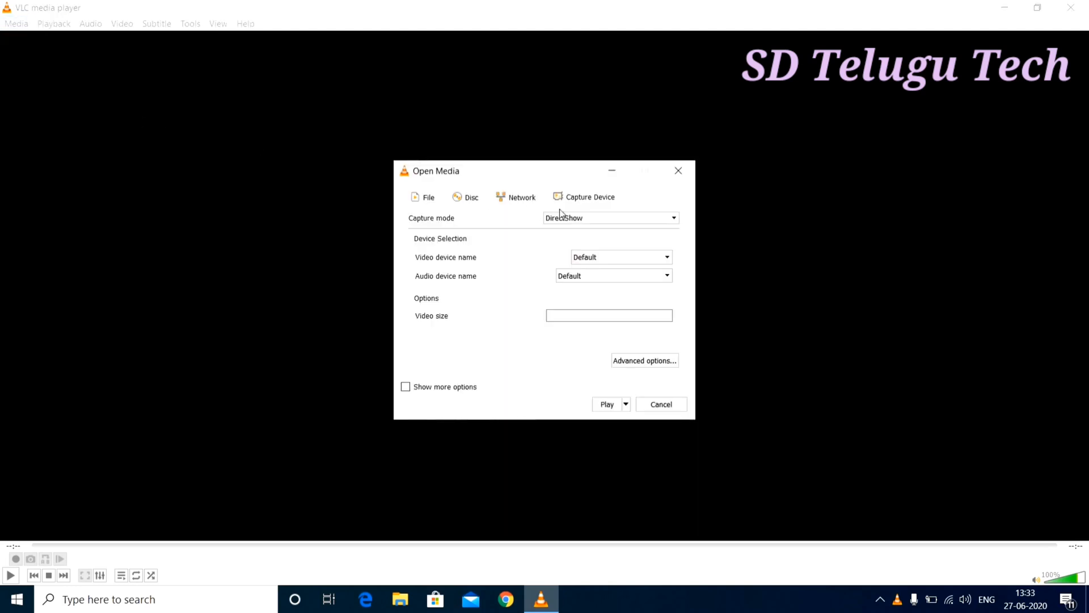
left_click(640, 223)
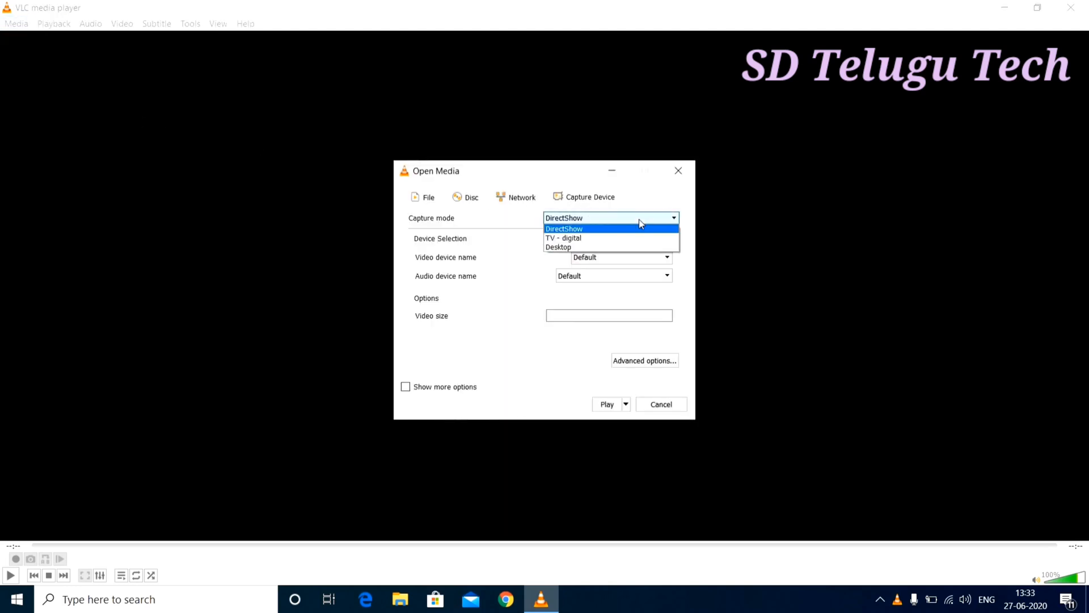
left_click(584, 248)
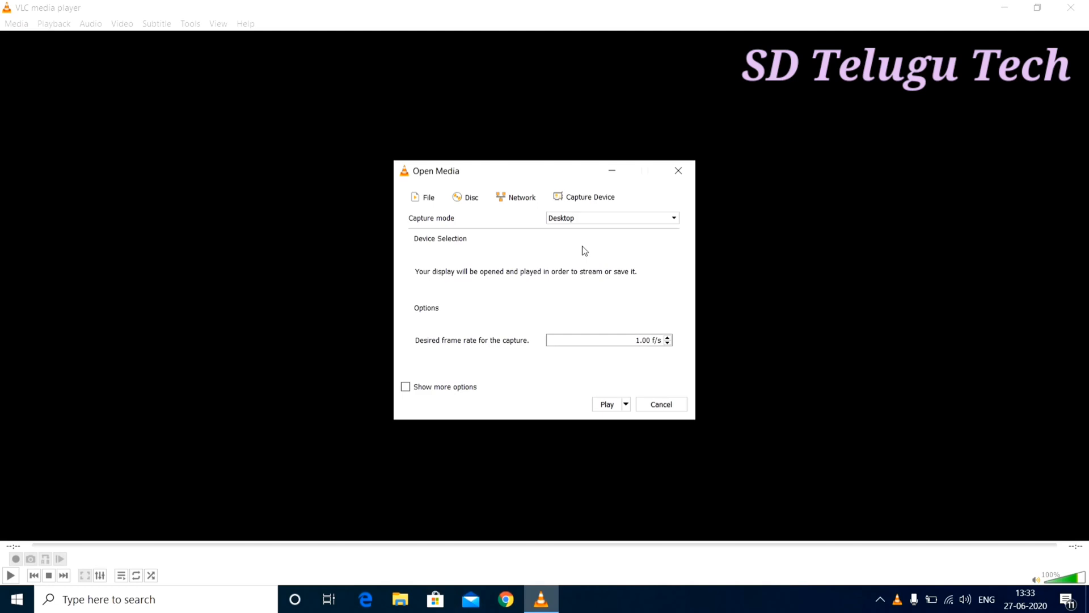
- Set the desired frame rate for the desktop capture to 15.00 f/s
left_click(600, 340)
key("Right")
type("5")
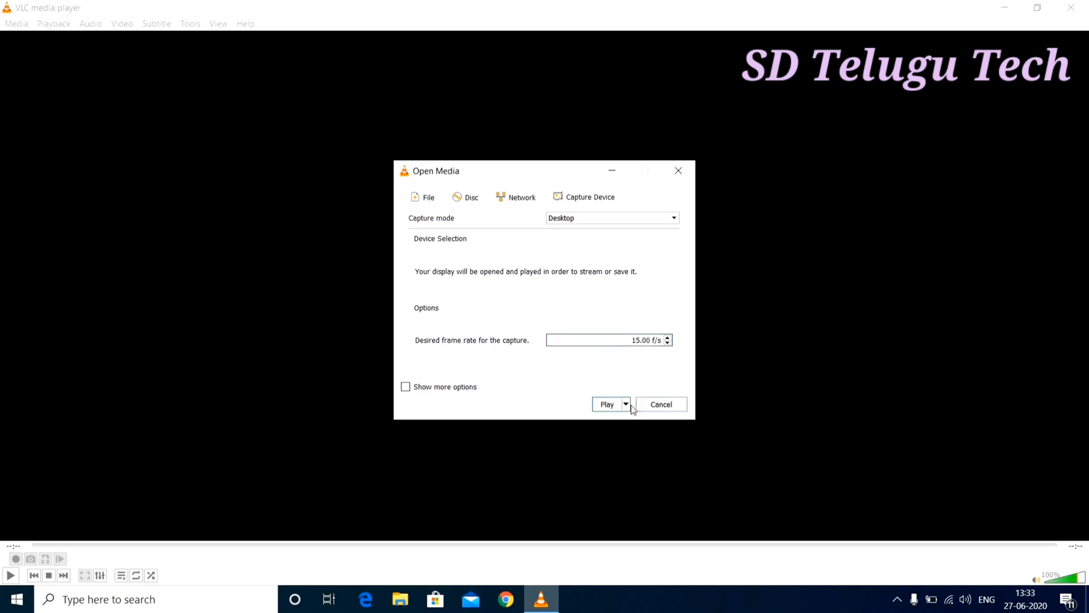
- Choose to convert the desktop capture and select the Video for Youtube SD profile
left_click(626, 405)
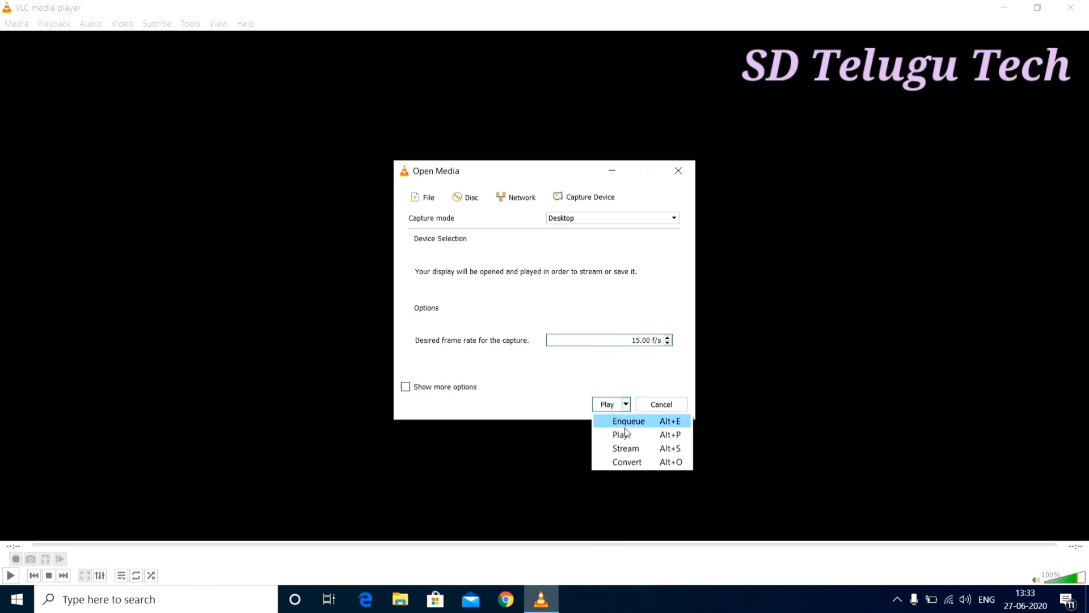
left_click(633, 462)
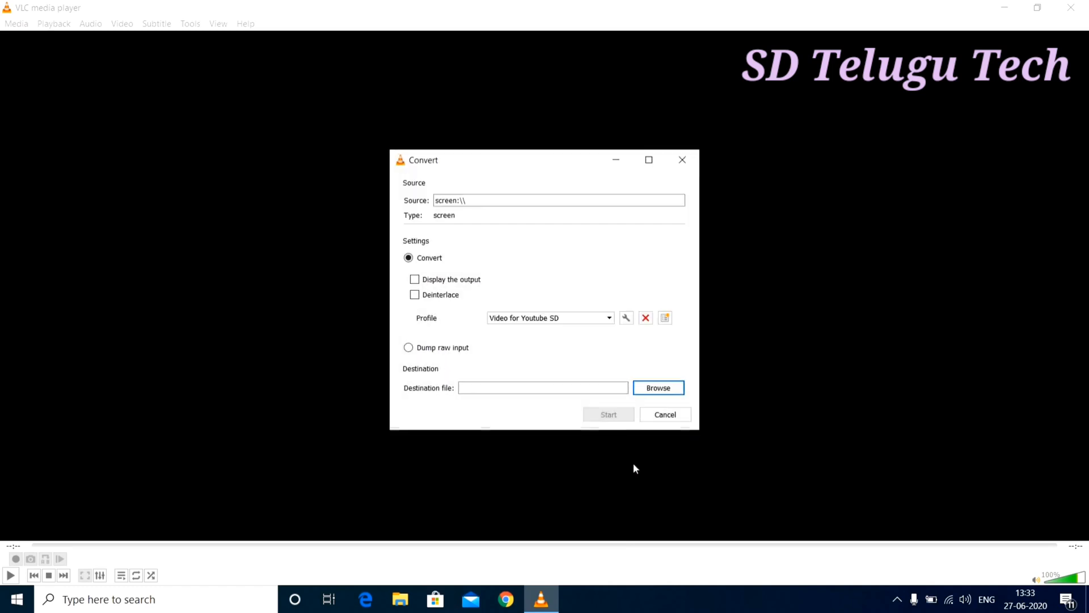
left_click(579, 323)
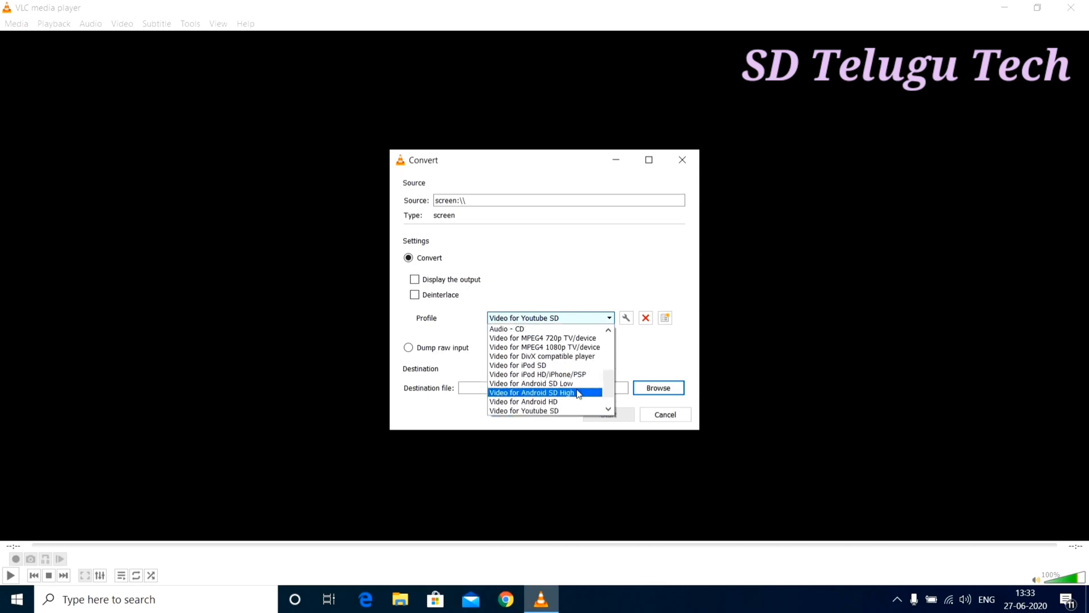
left_click(554, 410)
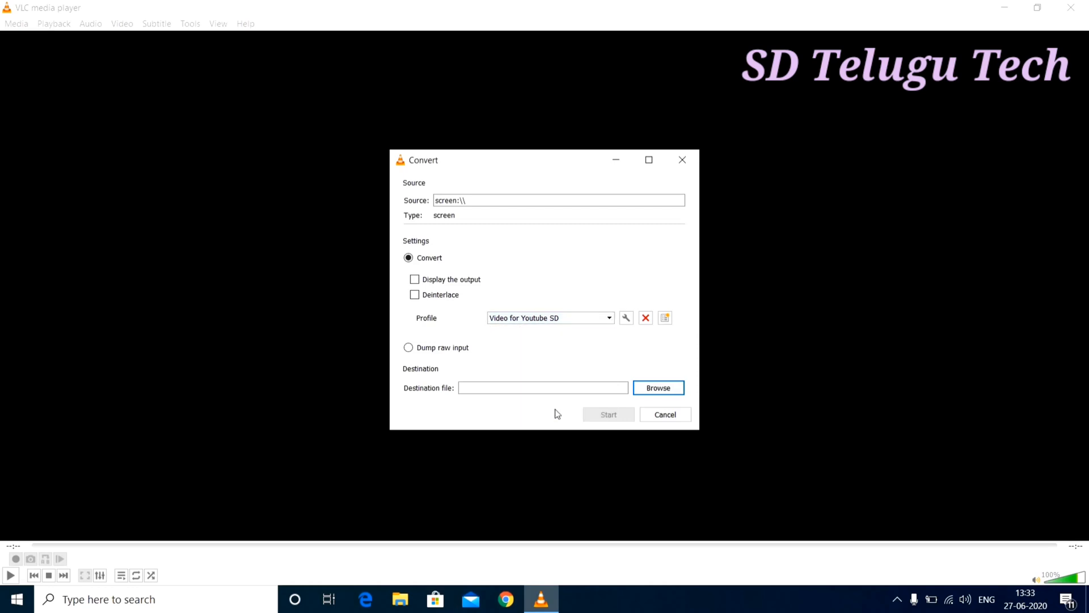
- Set the destination file to sai.mp4 on the Desktop and start the screen recording
left_click(659, 389)
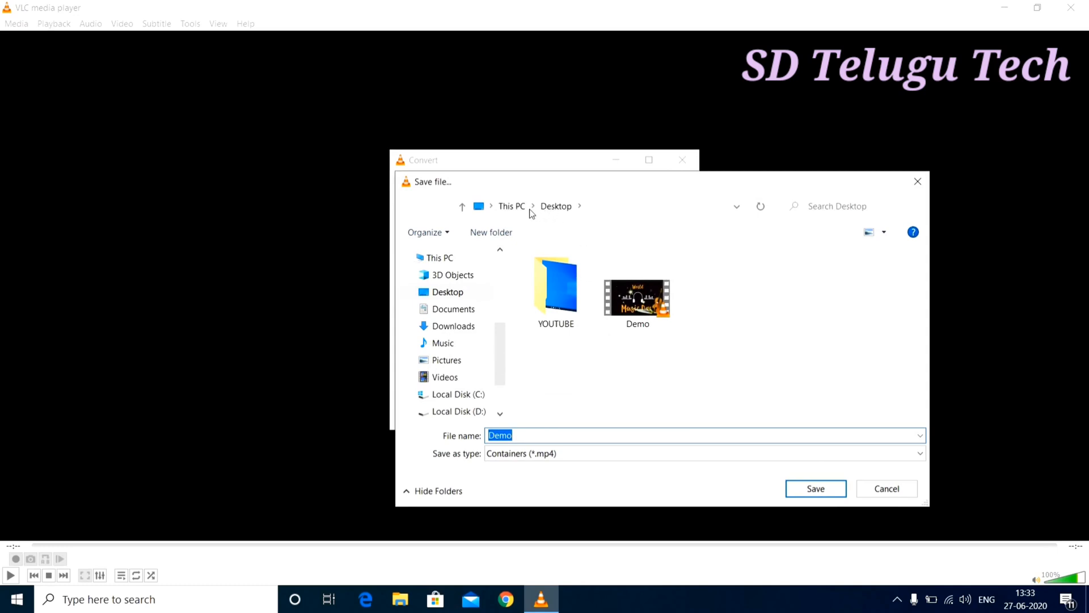
left_click(569, 430)
key("BackSpace")
key("BackSpace")
key("BackSpace")
key("BackSpace")
type("sai")
left_click(809, 492)
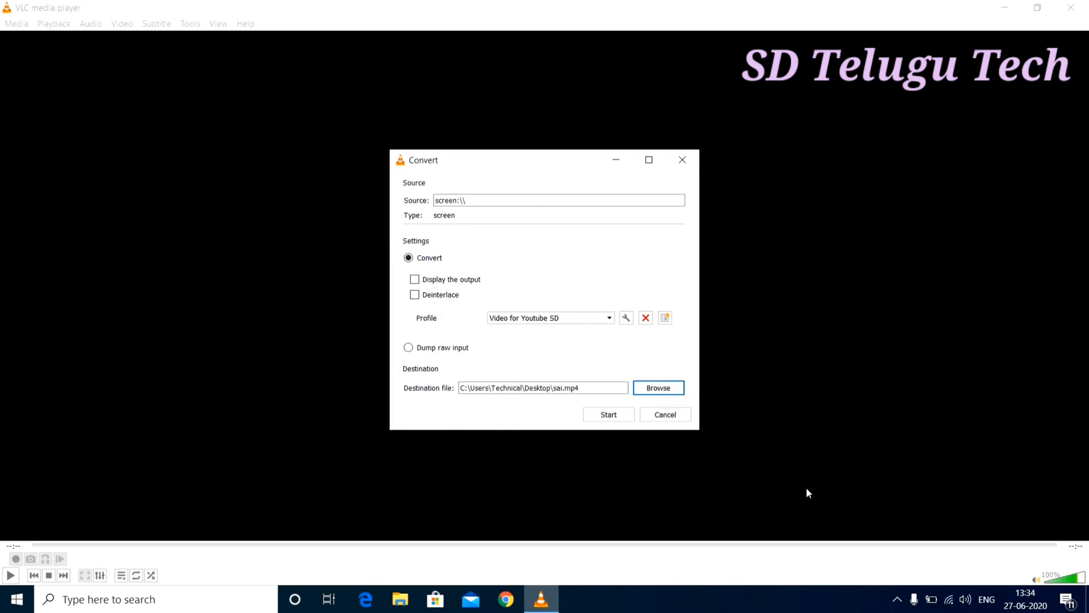
left_click(614, 418)
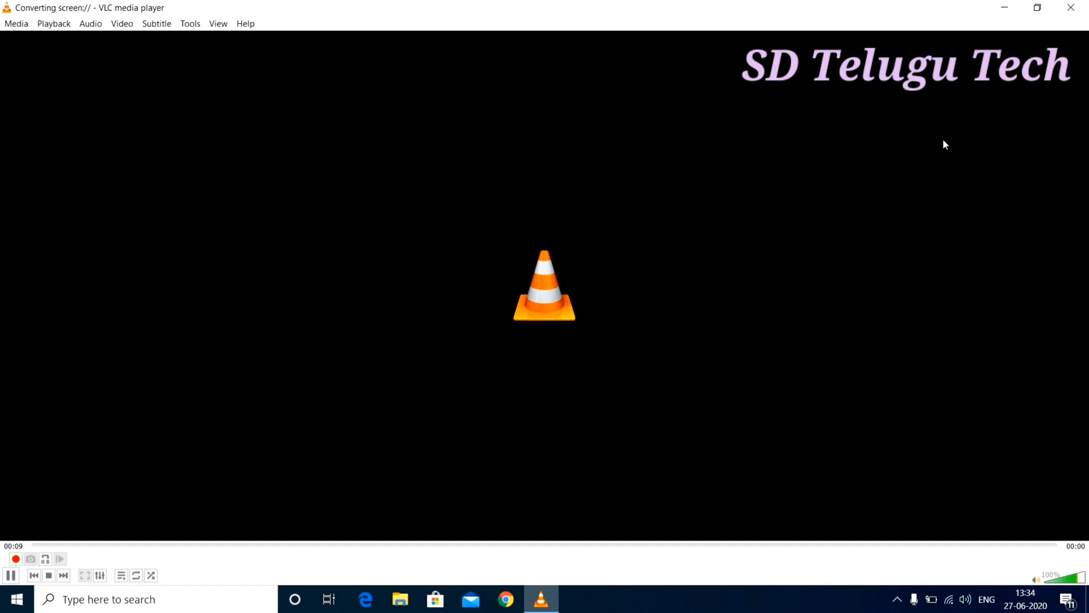
- Minimize the VLC window and refresh the desktop a few times as content for the running screen recording
left_click(1003, 7)
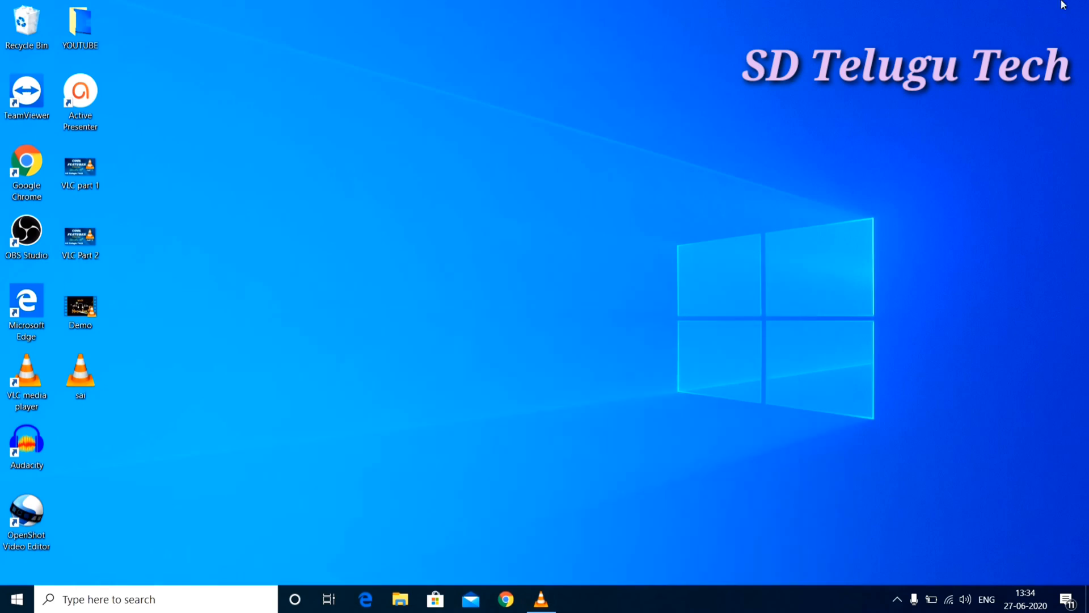
right_click(622, 250)
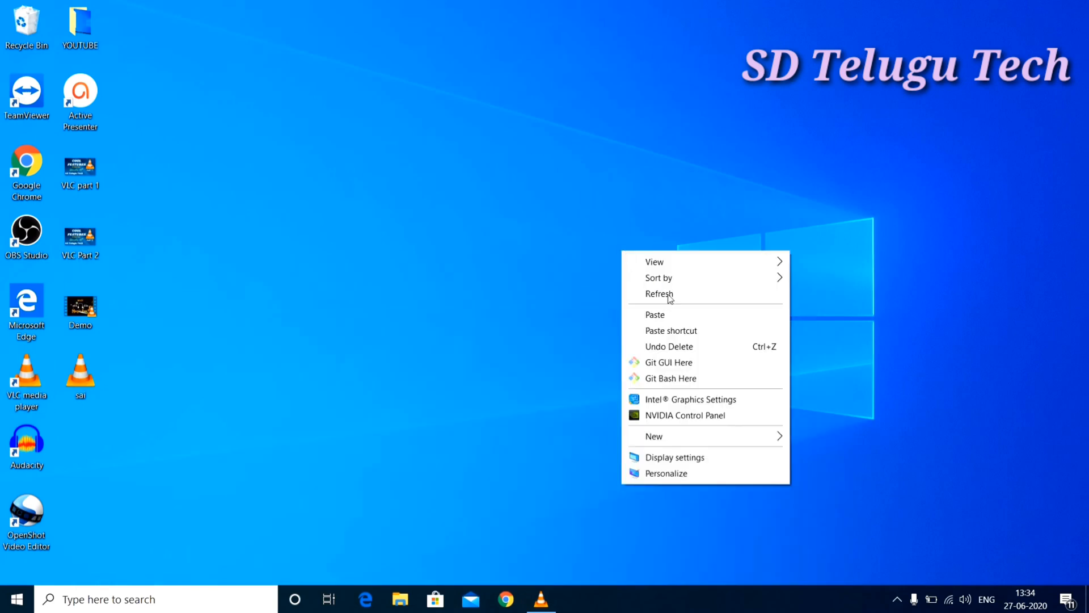
right_click(670, 295)
left_click(704, 338)
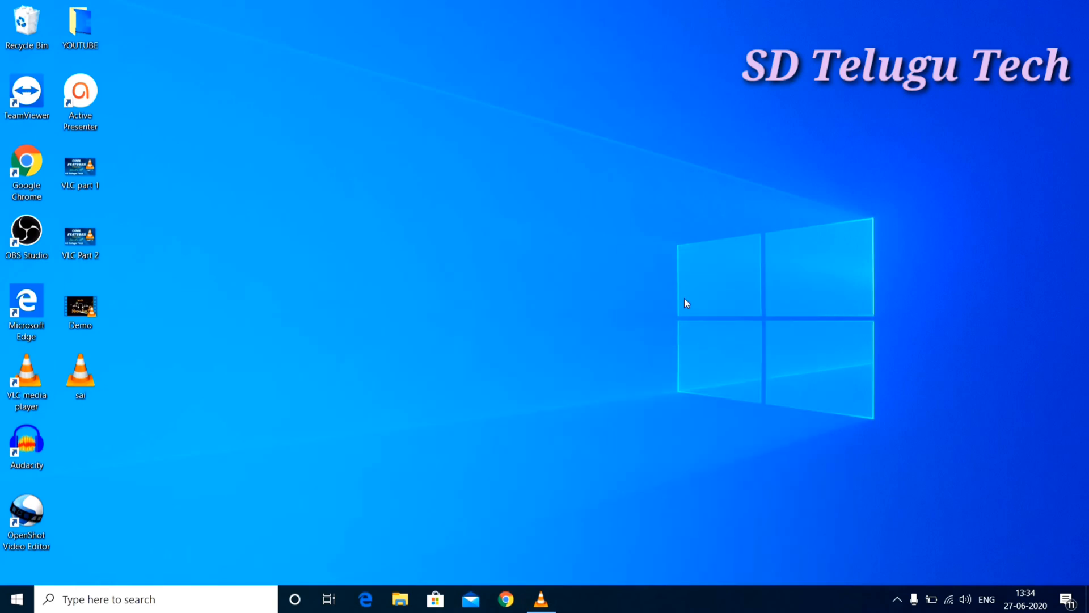
right_click(580, 110)
left_click(605, 151)
- Bring VLC back, stop the screen recording and close the player
left_click(542, 602)
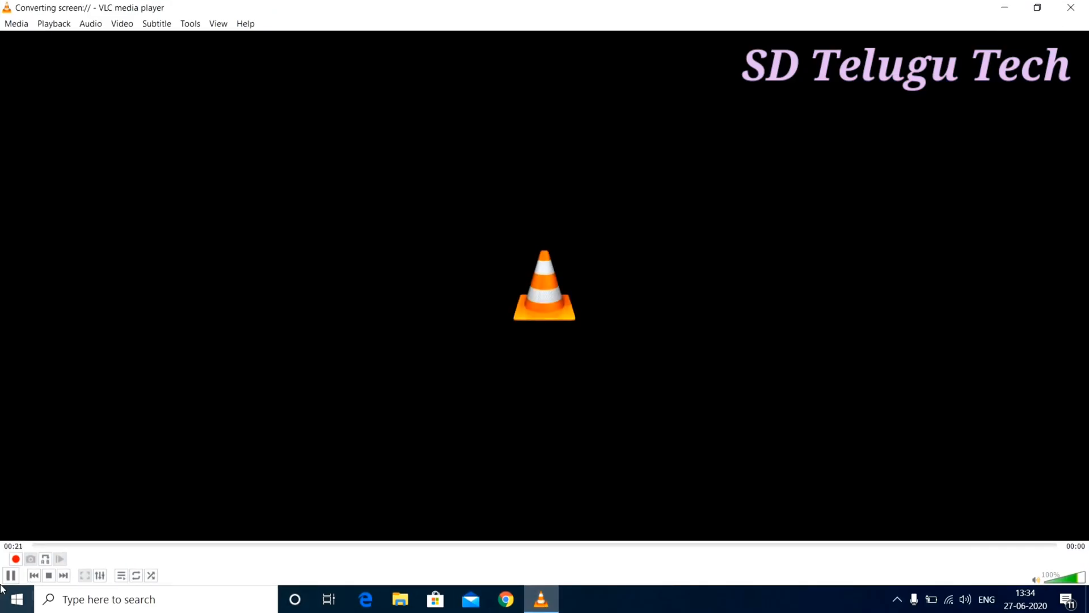
left_click(50, 578)
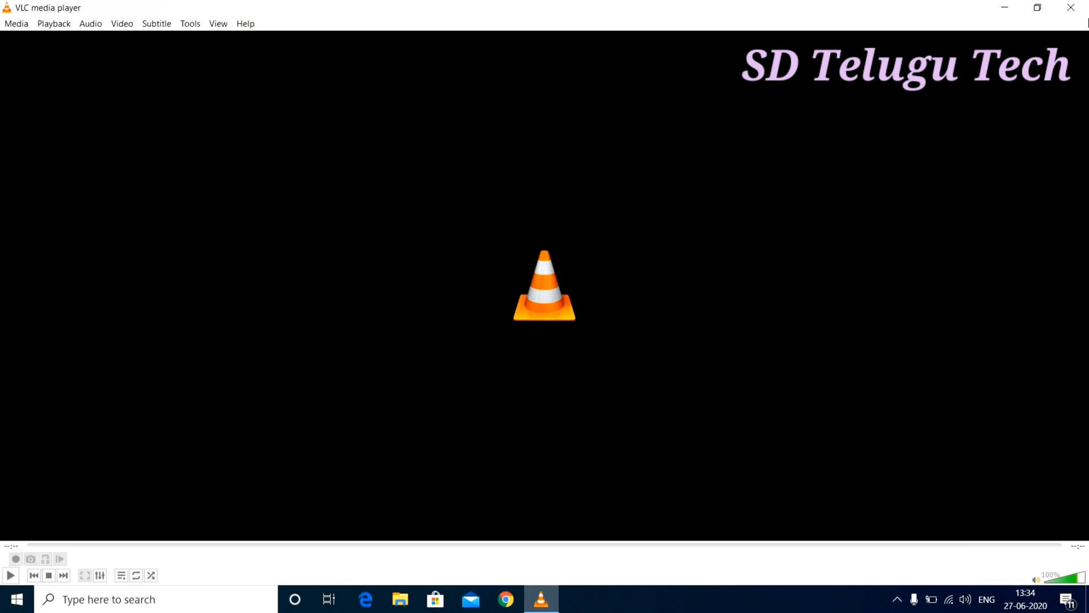
left_click(1072, 8)
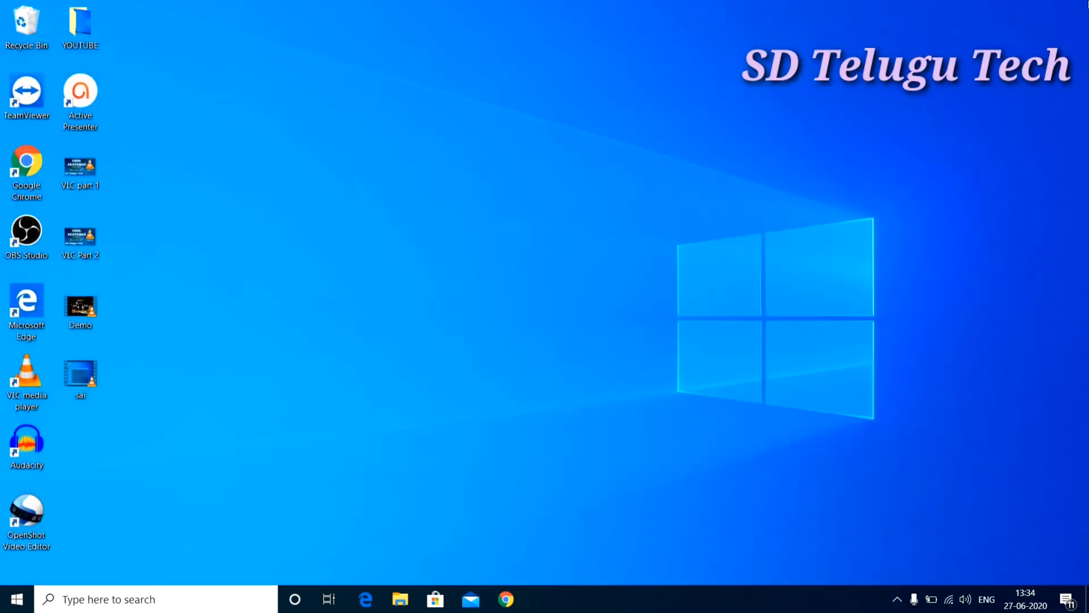
- Play the recorded sai video from the desktop to check it, close the player and refresh the desktop
double_click(76, 373)
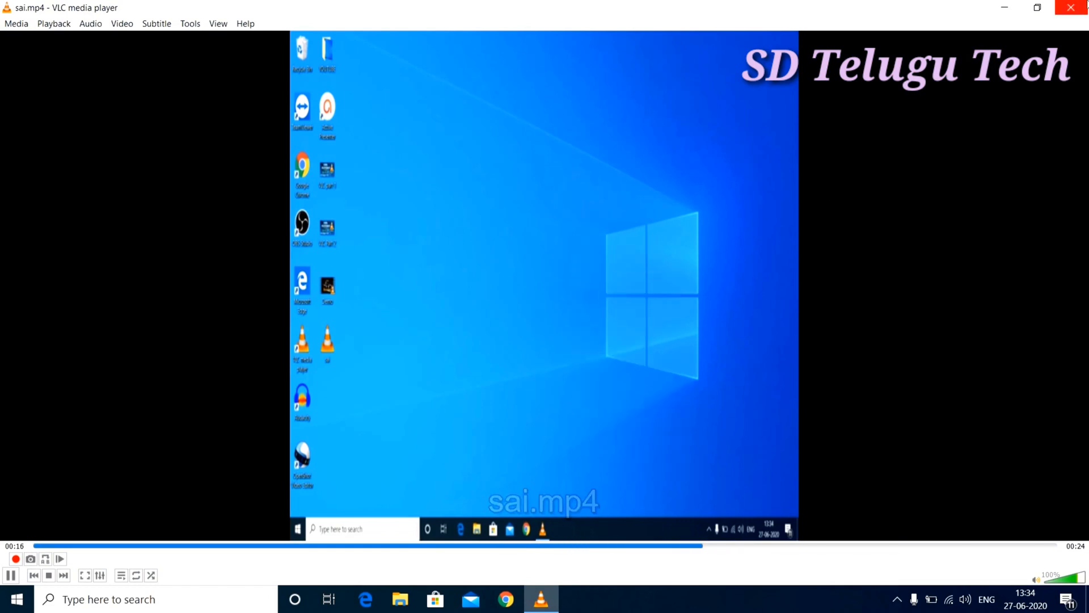
left_click(1081, 4)
right_click(799, 87)
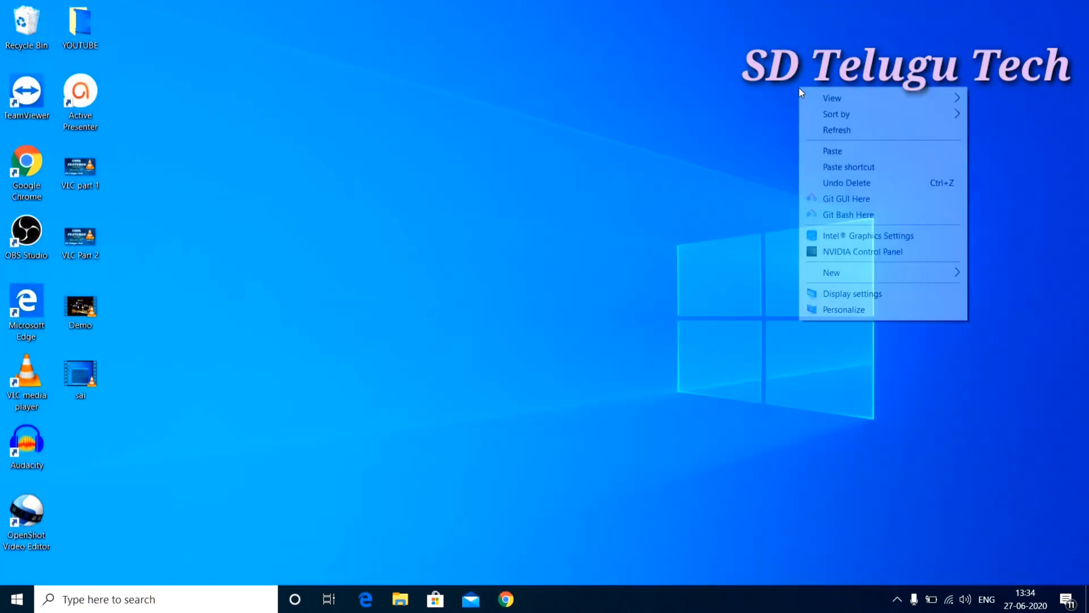
left_click(827, 130)
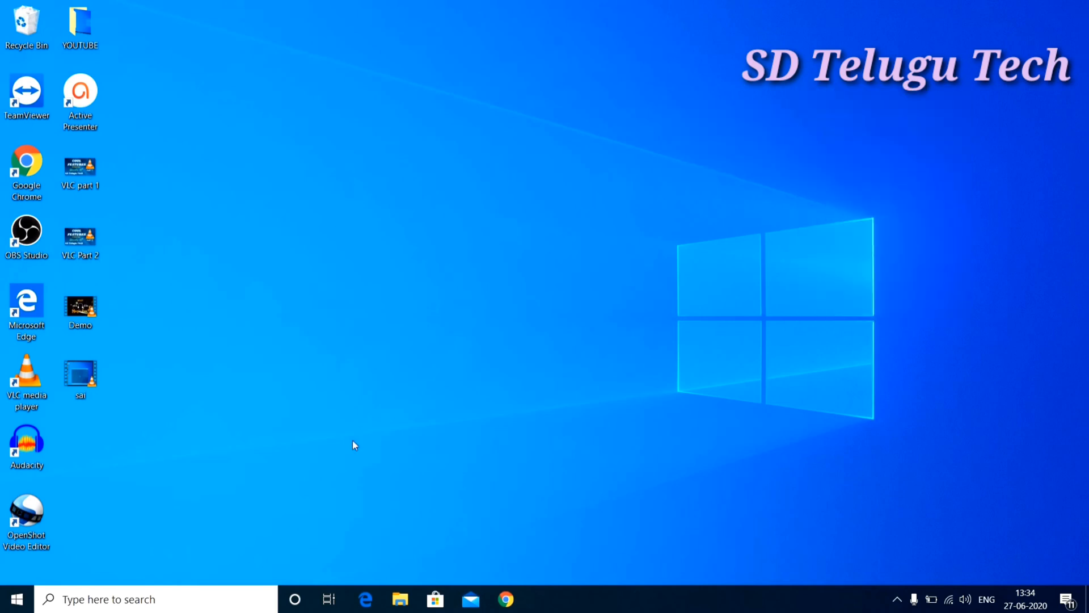
- Launch VLC media player again and open a capture device with the capture mode set to DirectShow
double_click(27, 379)
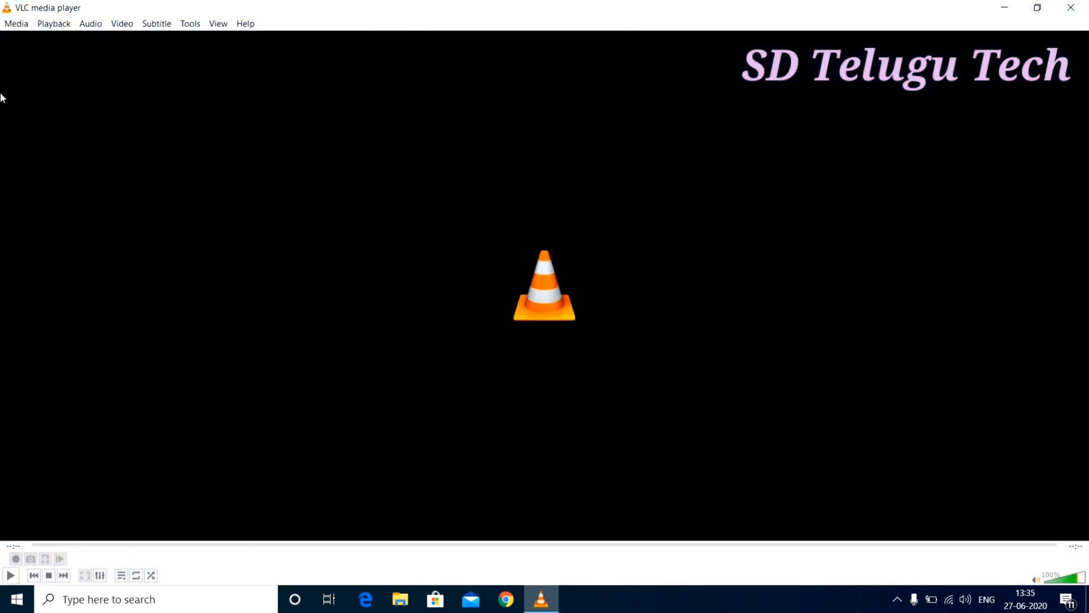
left_click(23, 25)
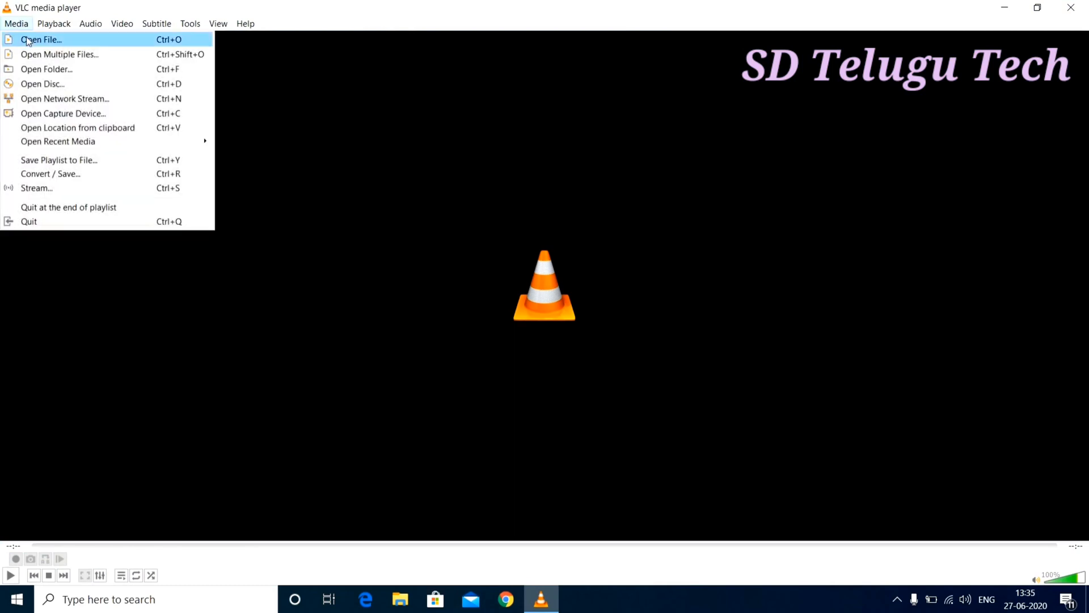
left_click(97, 116)
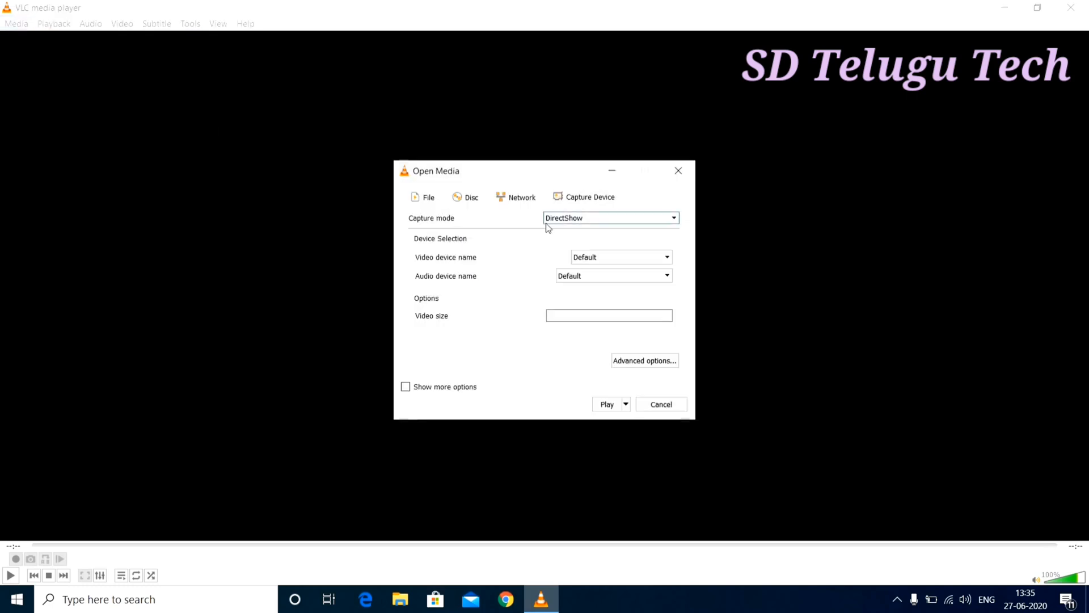
left_click(586, 219)
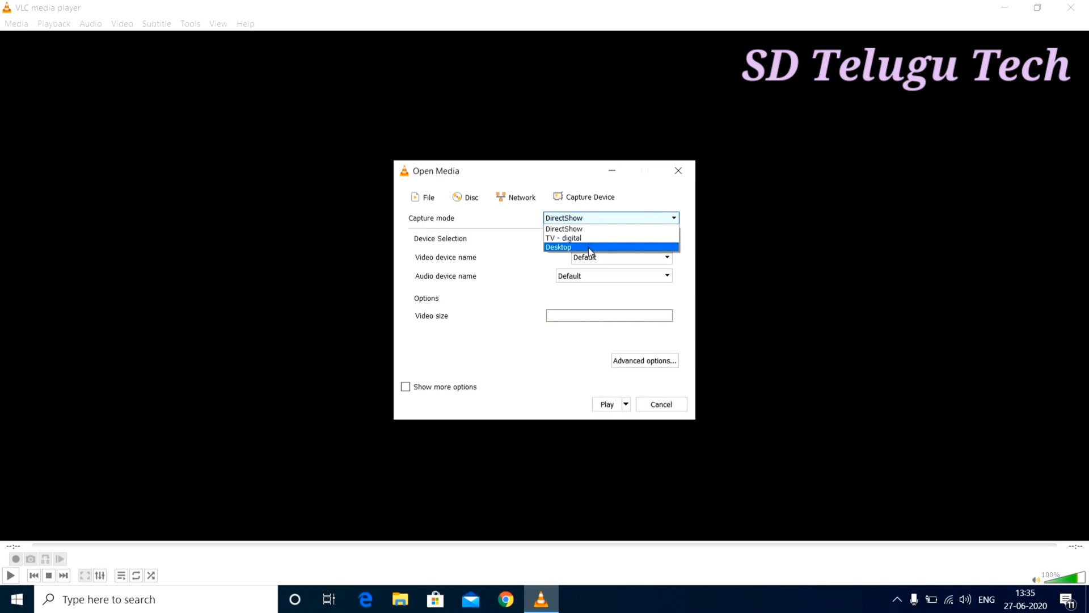
left_click(580, 230)
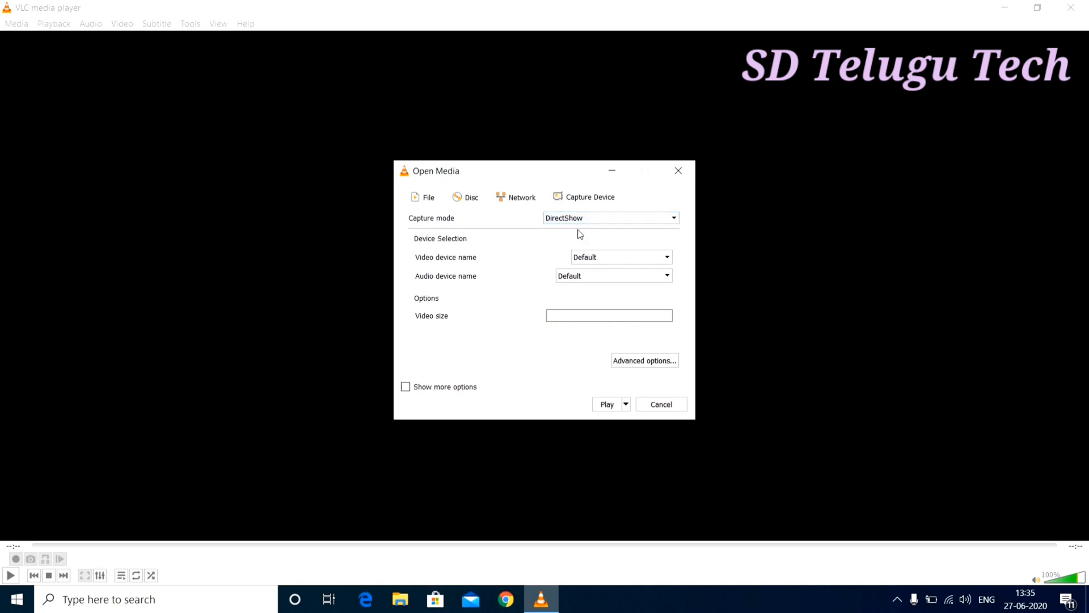
- Set the video device to HP TrueVision HD Camera and the audio device to Microphone (Realtek(R) Audio)
left_click(639, 257)
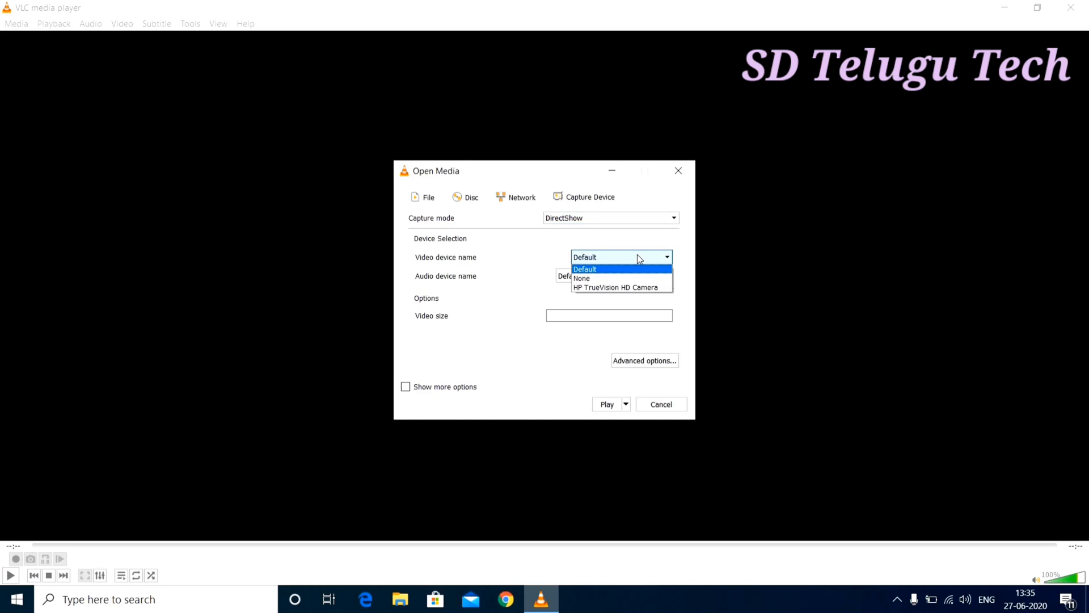
left_click(633, 287)
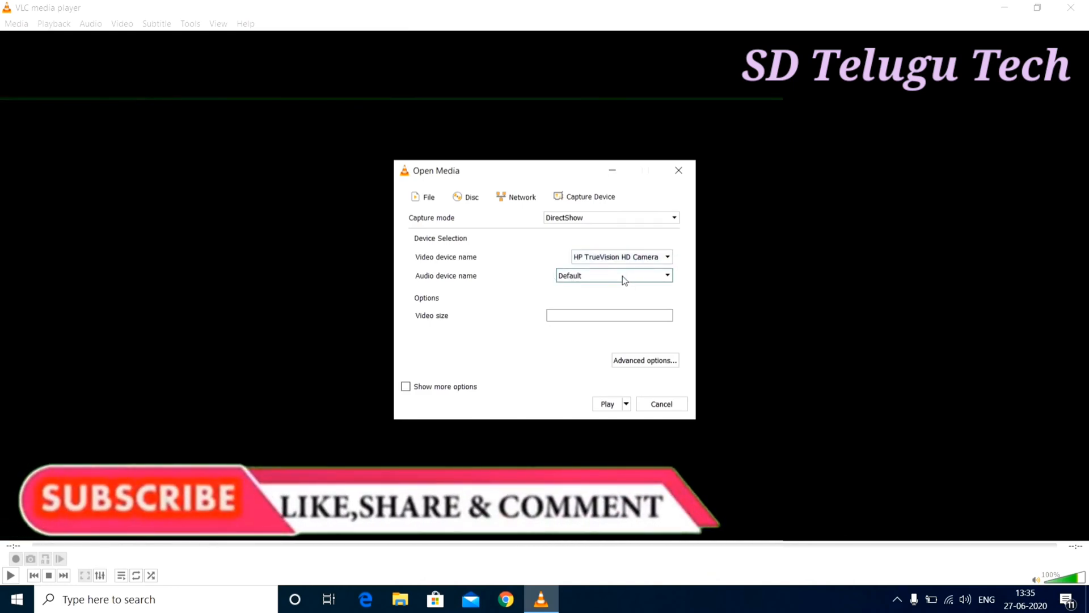
left_click(622, 275)
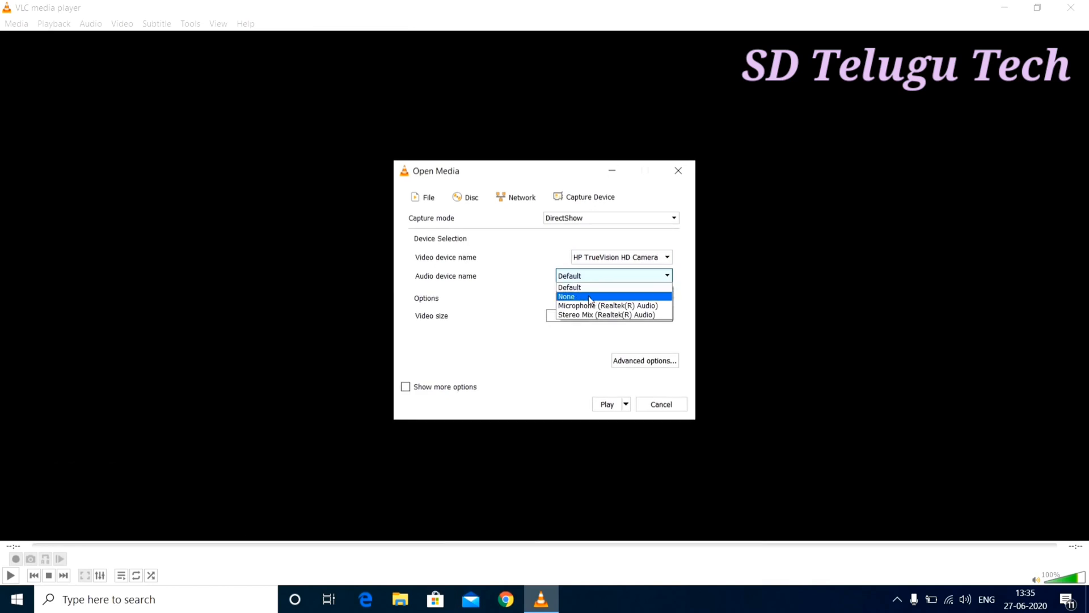
left_click(606, 298)
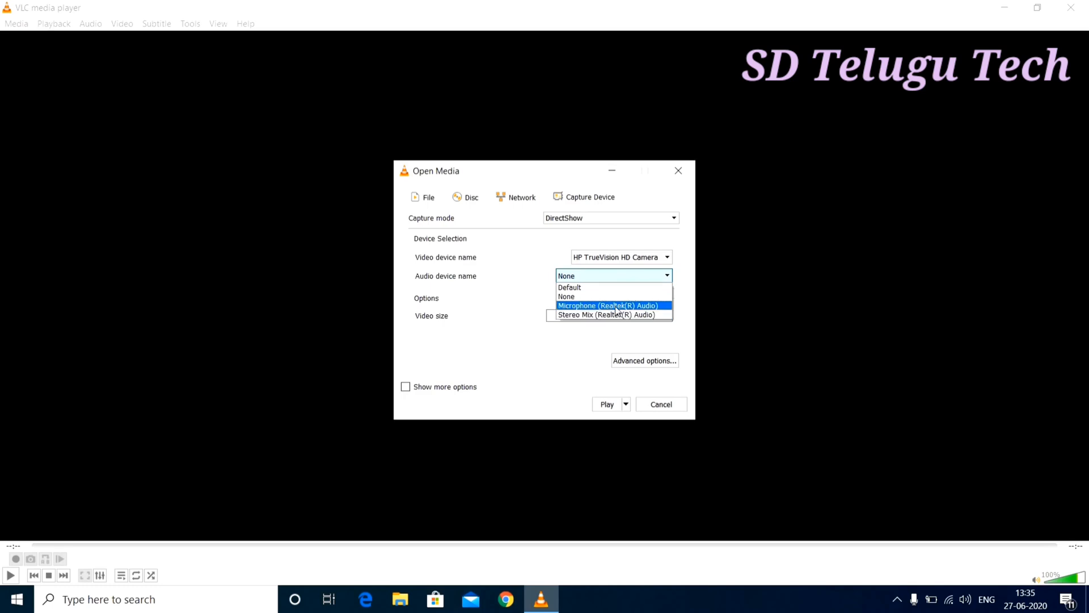
left_click(616, 307)
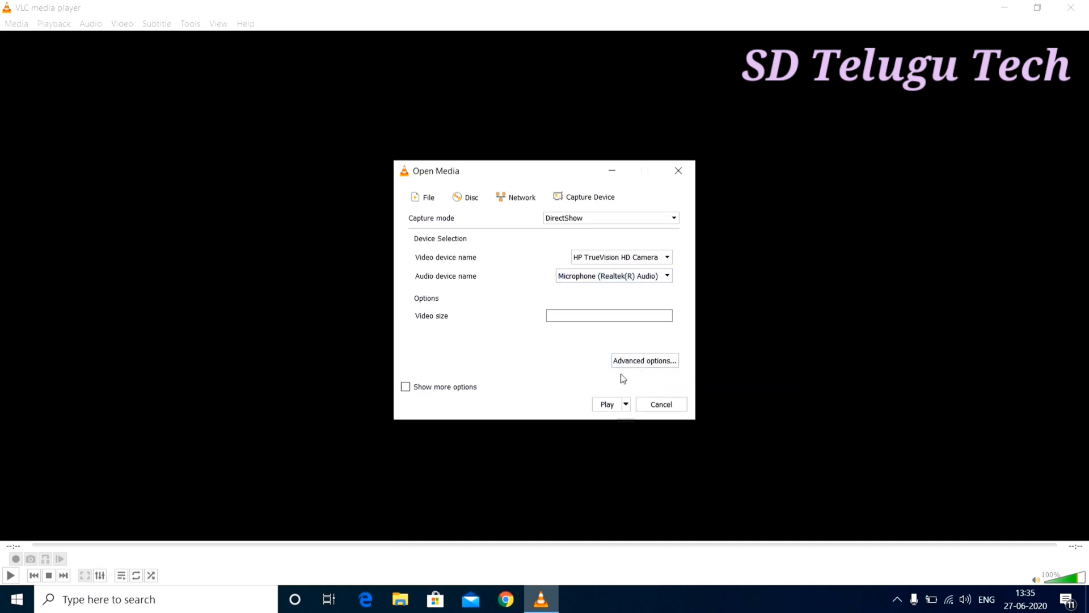
- Choose to convert the captured input and keep the Video for Youtube SD profile
left_click(626, 405)
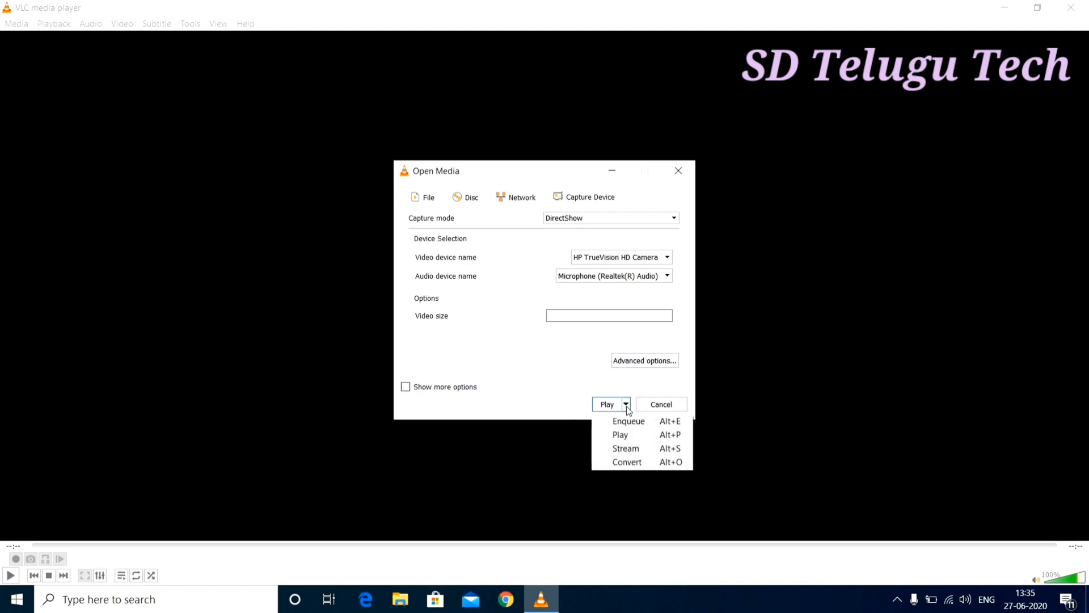
left_click(628, 461)
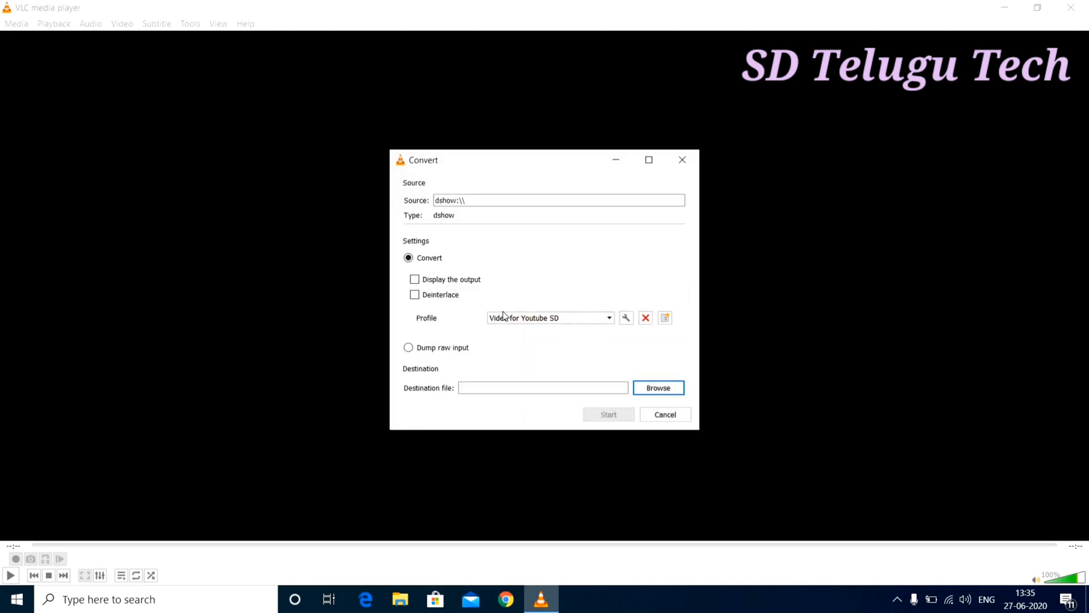
left_click(576, 321)
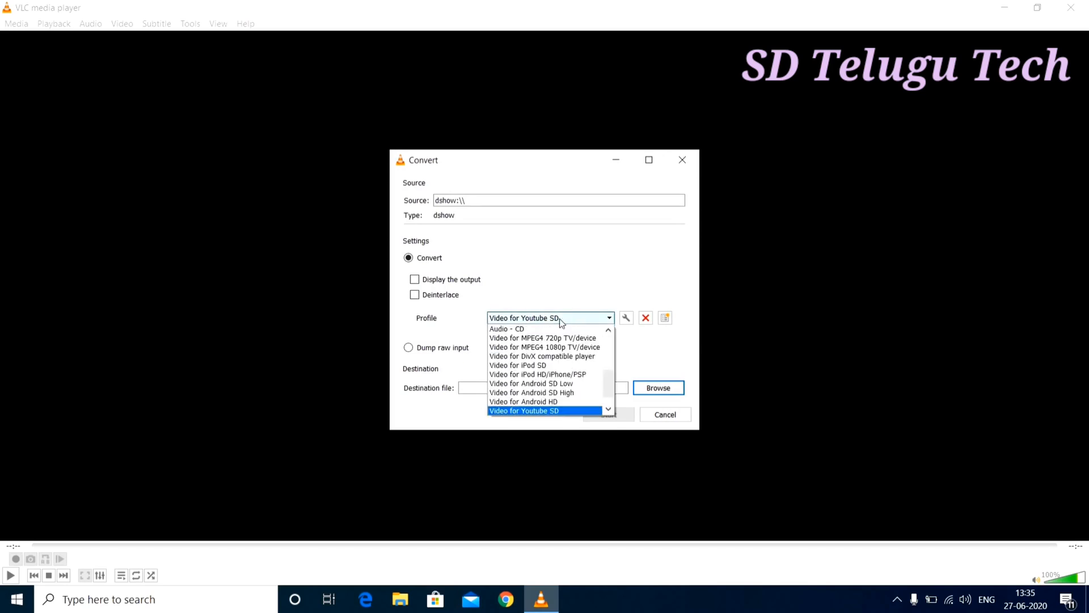
left_click(576, 319)
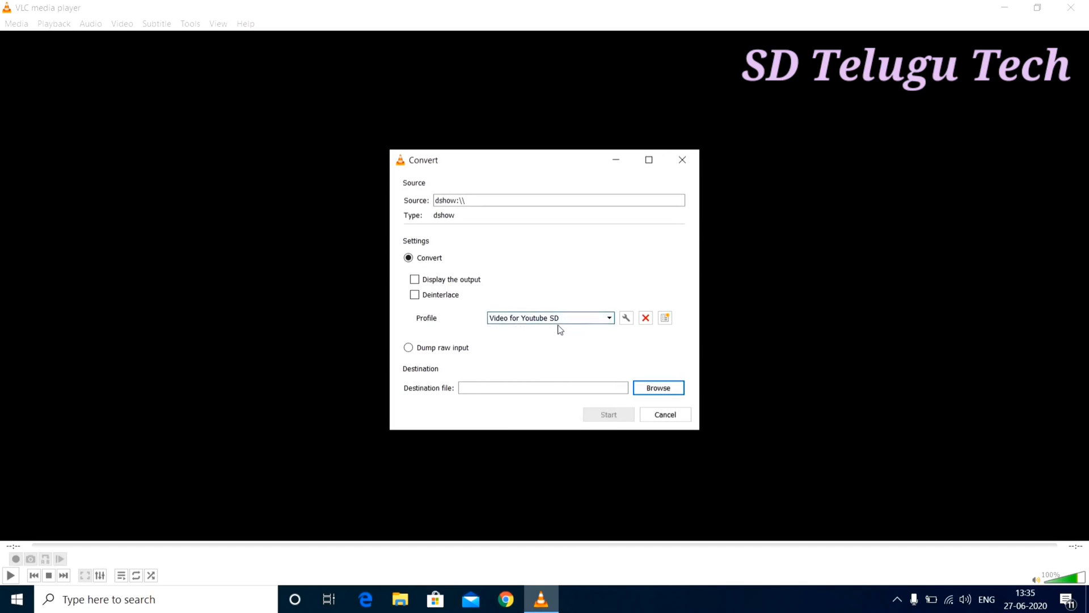
- Set the destination file to sai1.mp4 on the Desktop and start the webcam recording
left_click(668, 389)
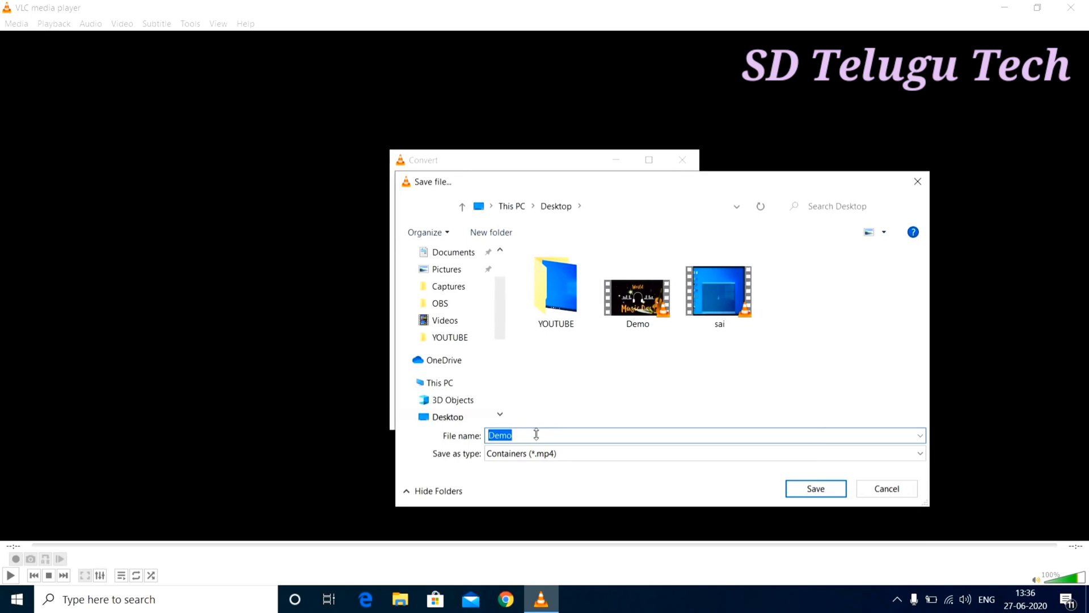
left_click(535, 435)
double_click(535, 435)
type("sa")
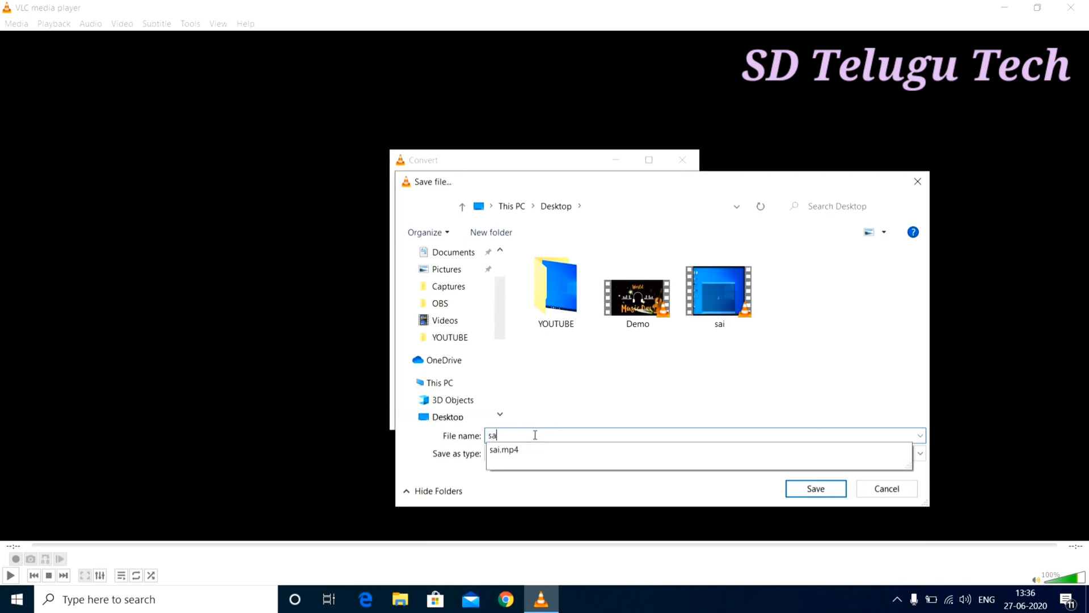
type("i1")
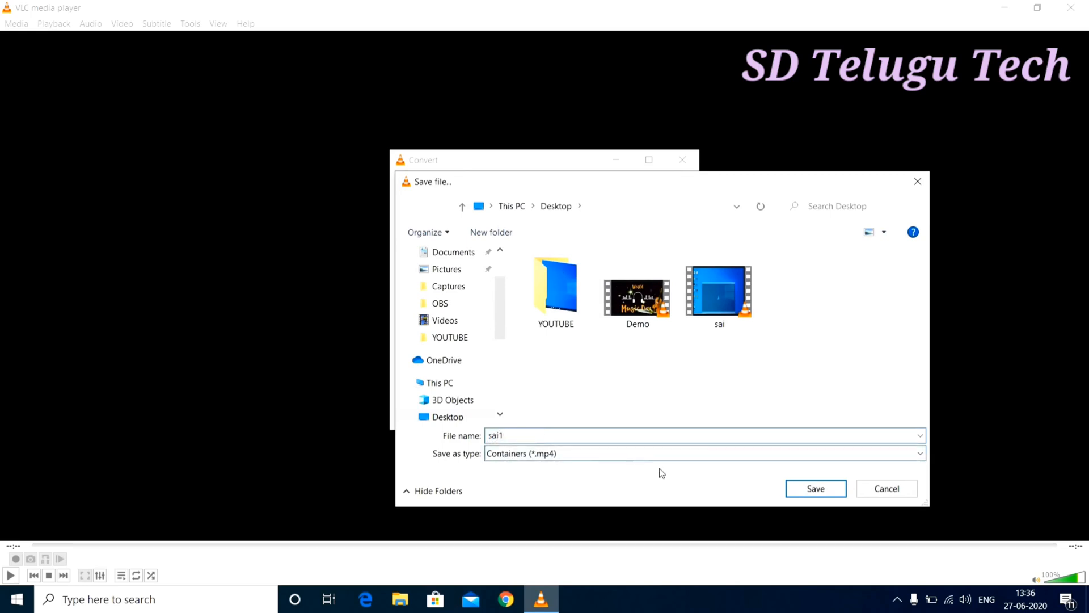
left_click(815, 493)
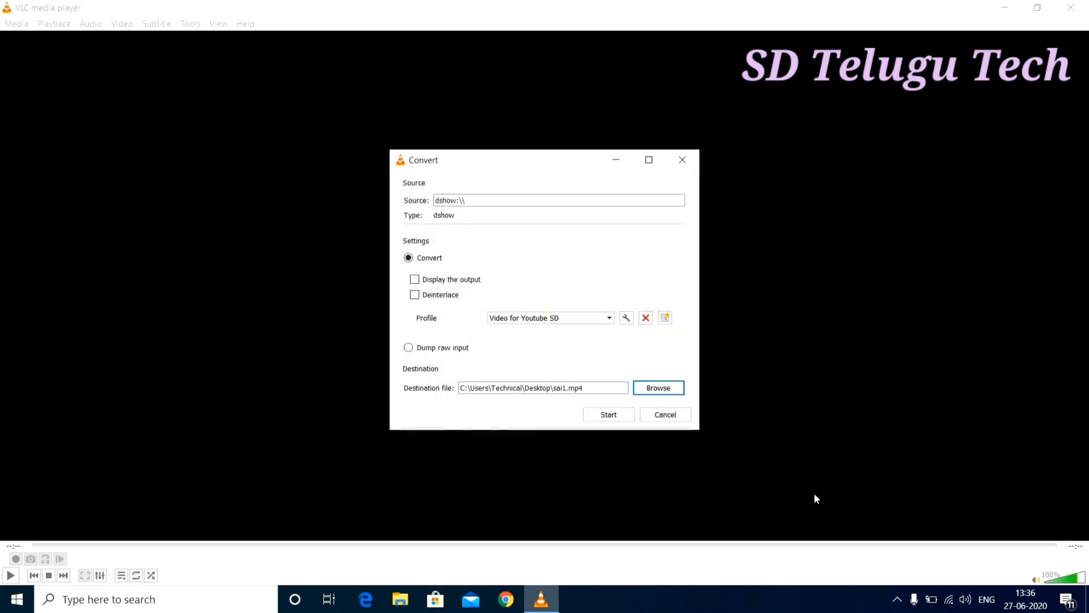
left_click(606, 414)
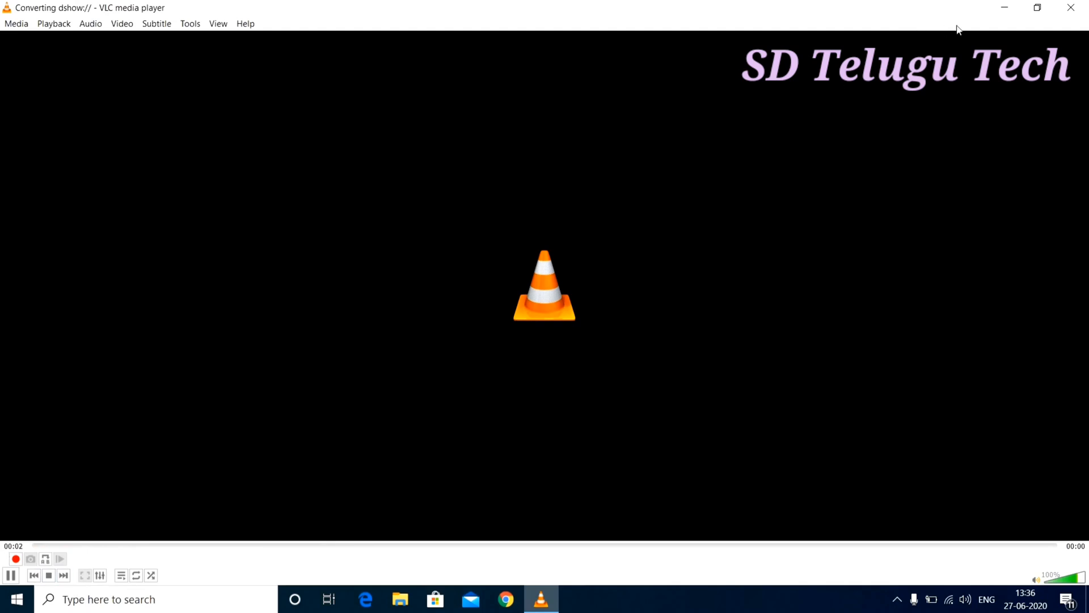
- Minimise the player while the webcam recording runs and refresh the desktop
left_click(1006, 10)
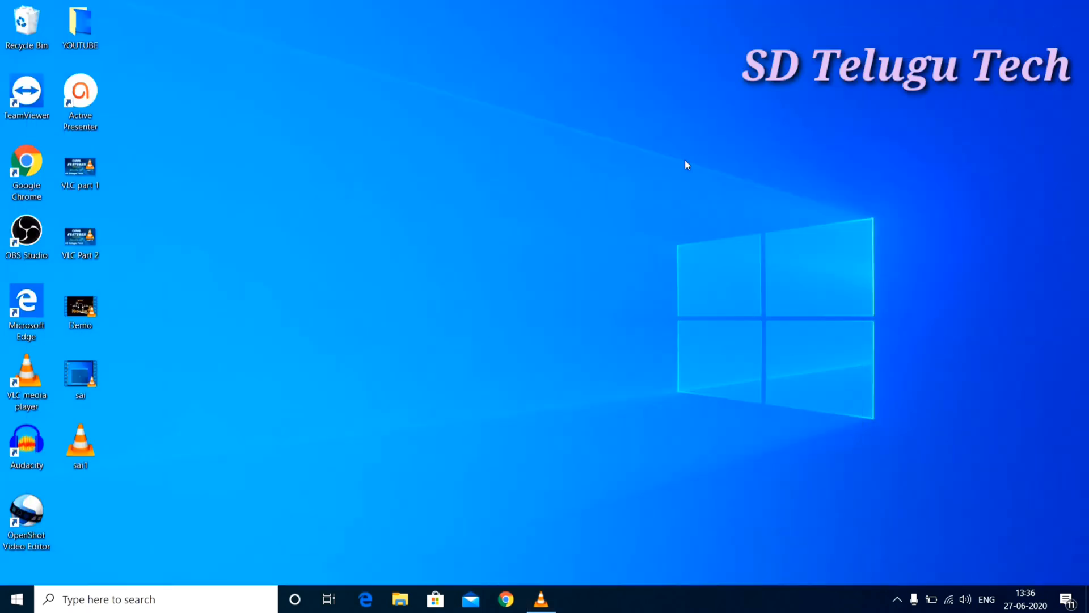
right_click(621, 93)
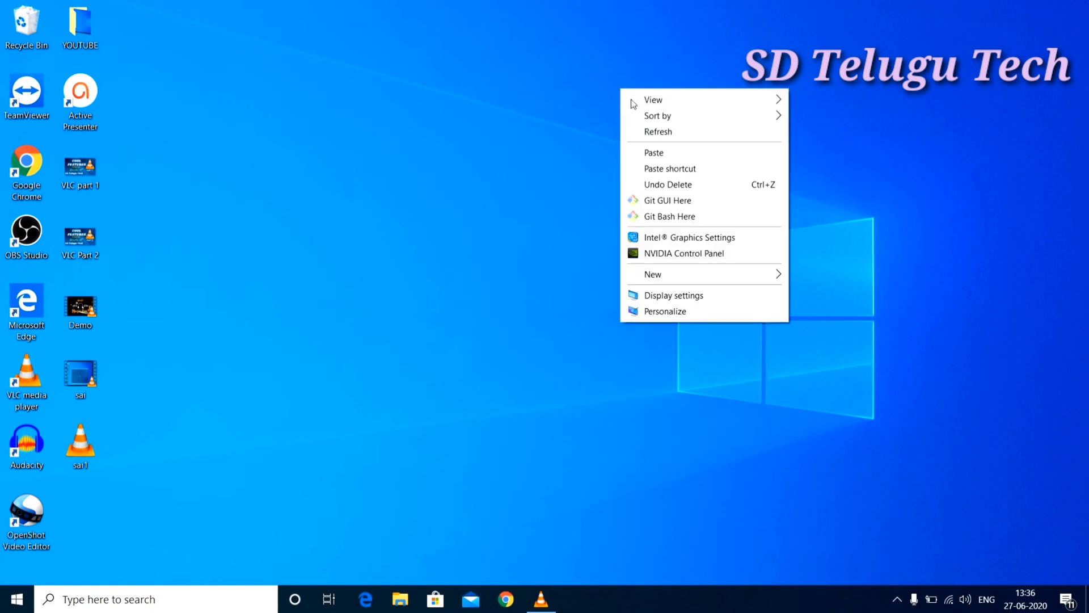
left_click(659, 133)
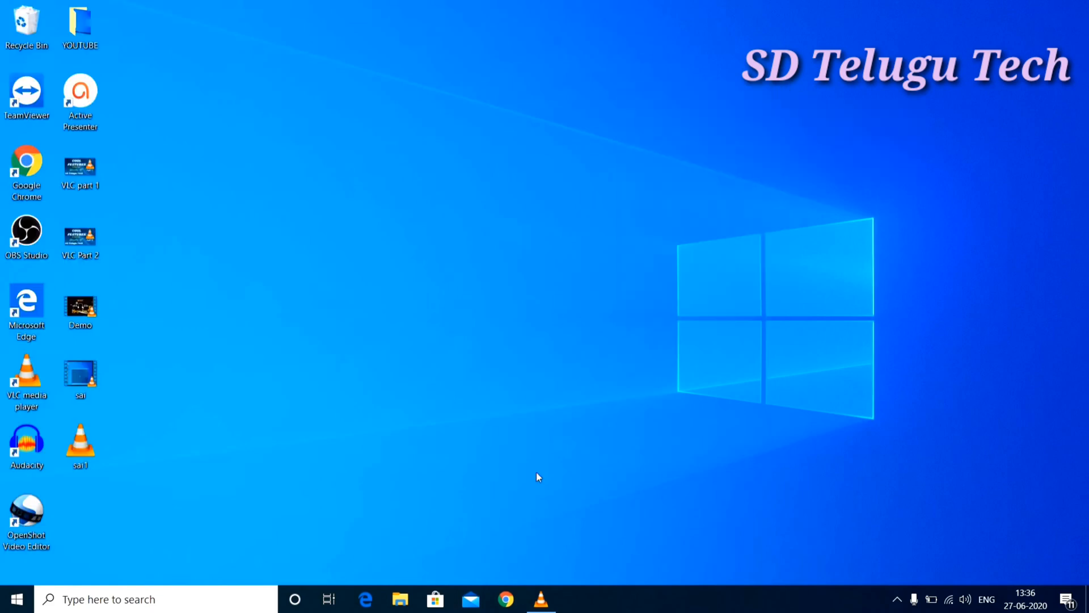
- Bring VLC back, stop the webcam recording and close the player
left_click(542, 599)
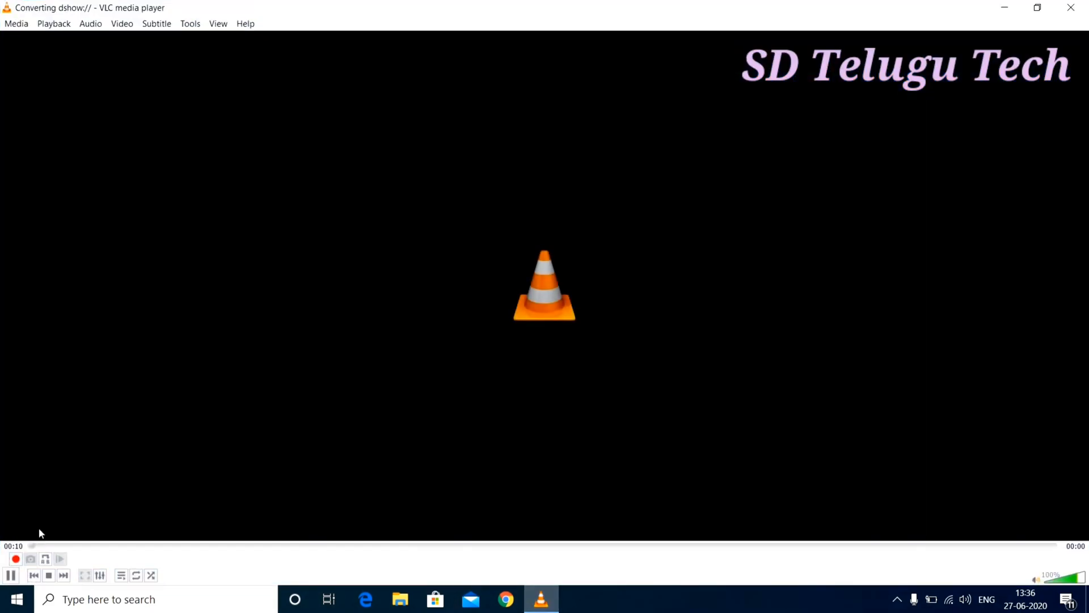
left_click(49, 576)
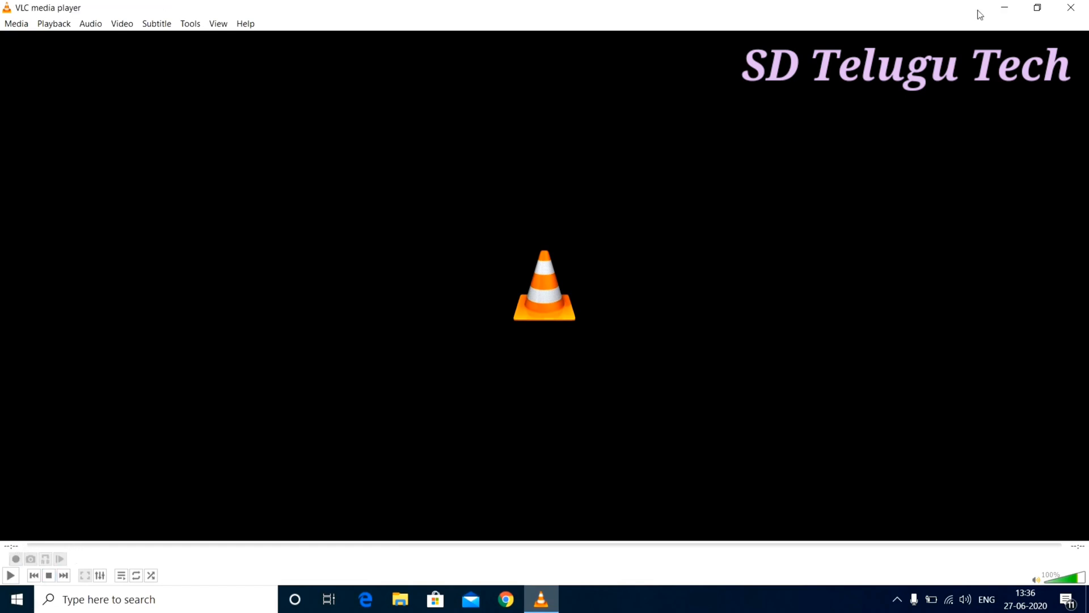
left_click(1072, 8)
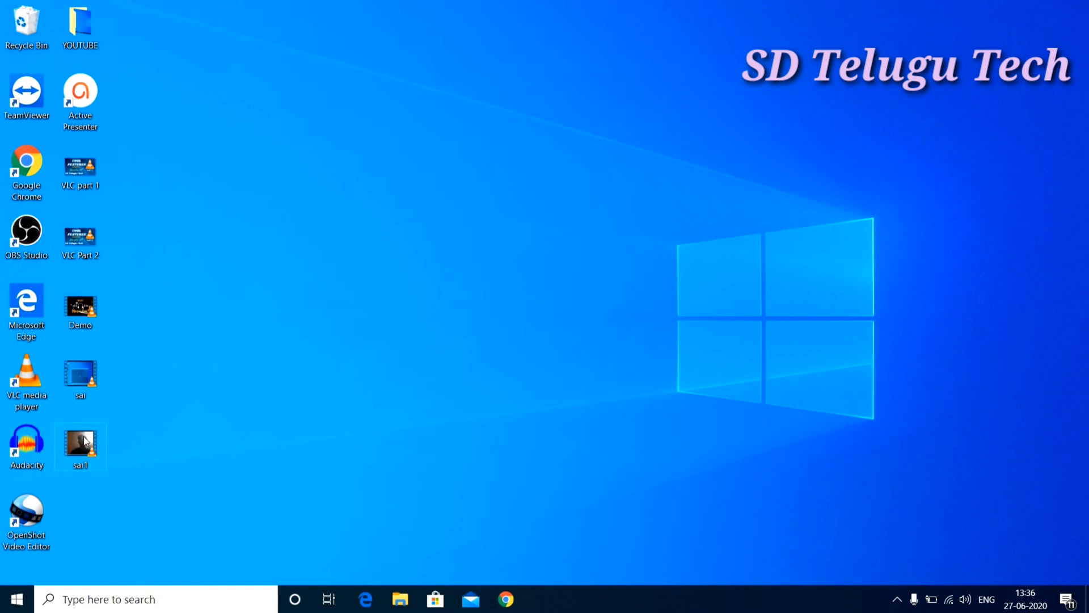
- Refresh the desktop, play the Demo video and take a snapshot of a frame, closing the player when done
right_click(437, 240)
left_click(488, 283)
double_click(83, 312)
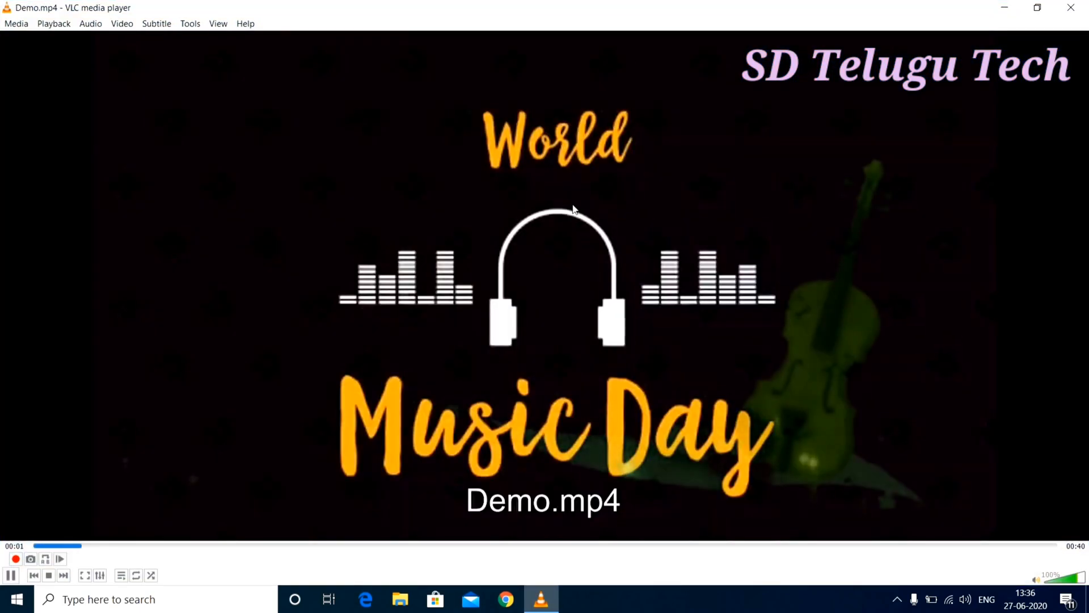
right_click(518, 176)
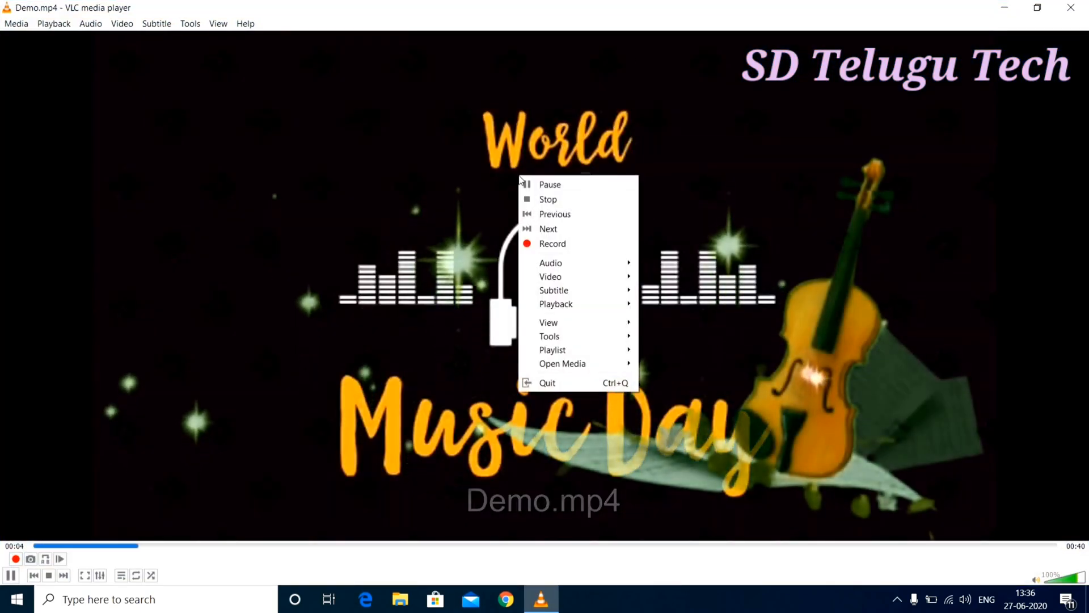
mouse_move(597, 278)
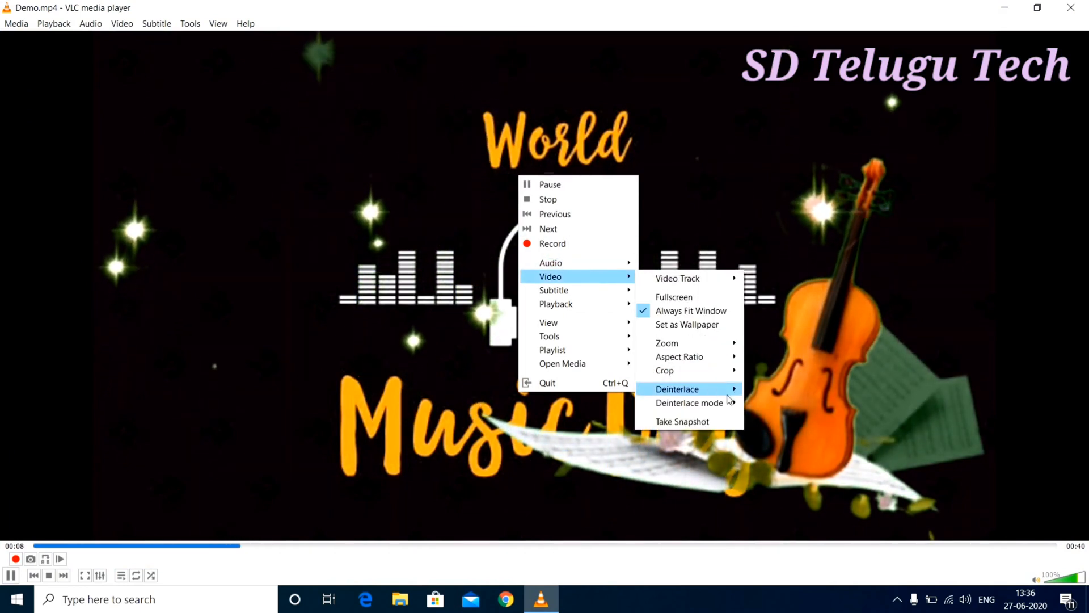
left_click(716, 422)
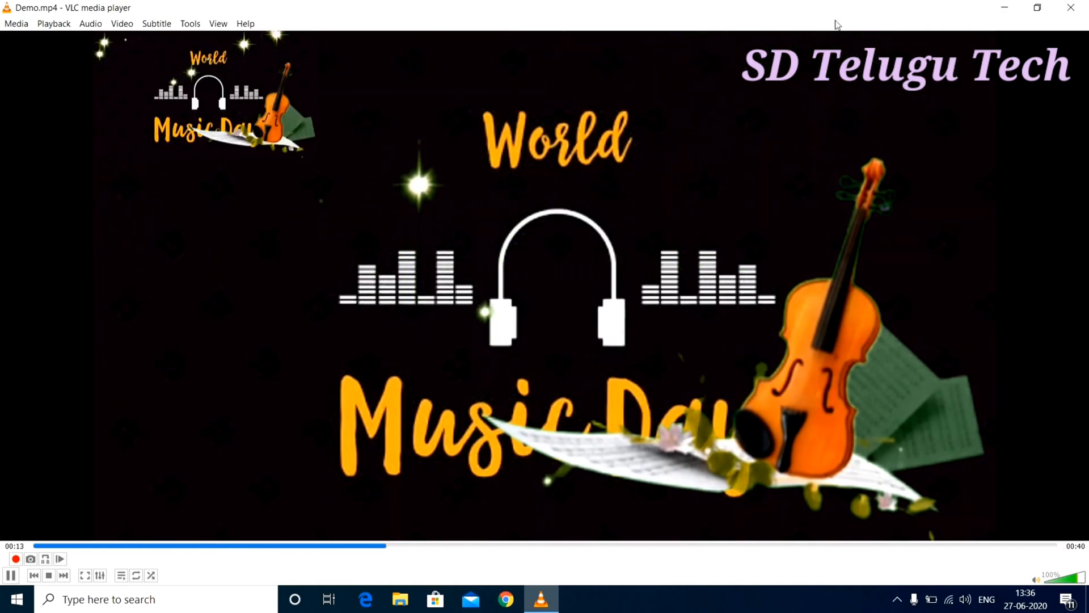
left_click(1082, 5)
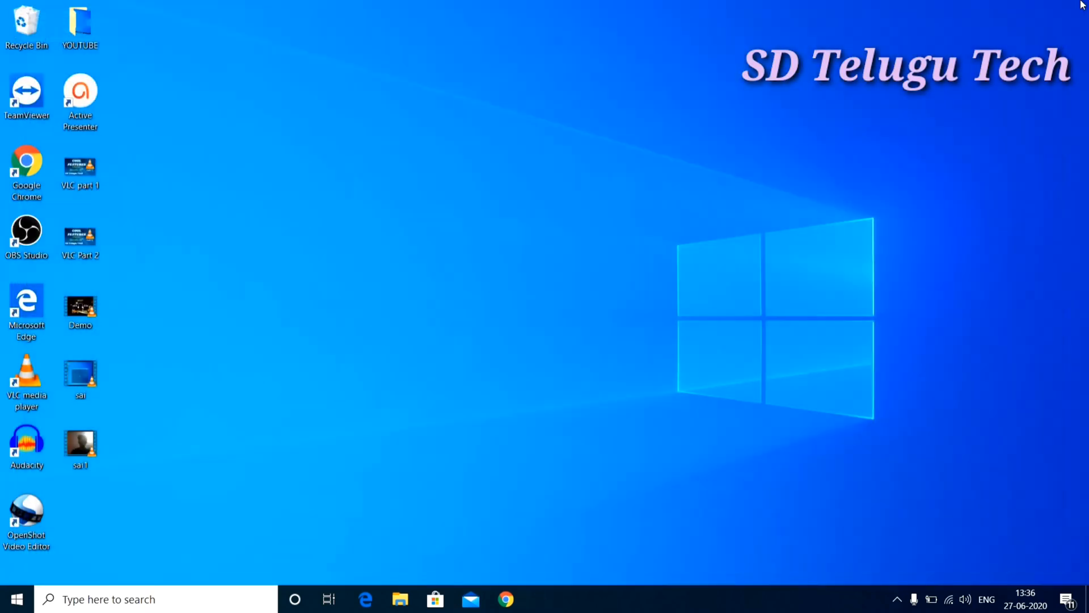
- View the VLC snapshot saved in the Pictures folder and close the image and File Explorer
left_click(400, 600)
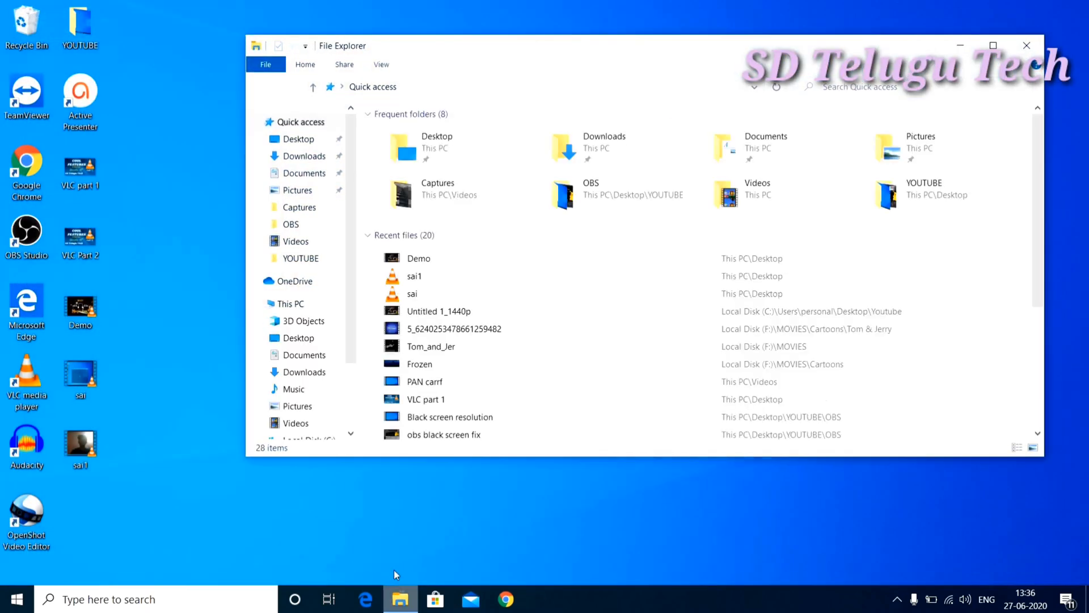
left_click(297, 405)
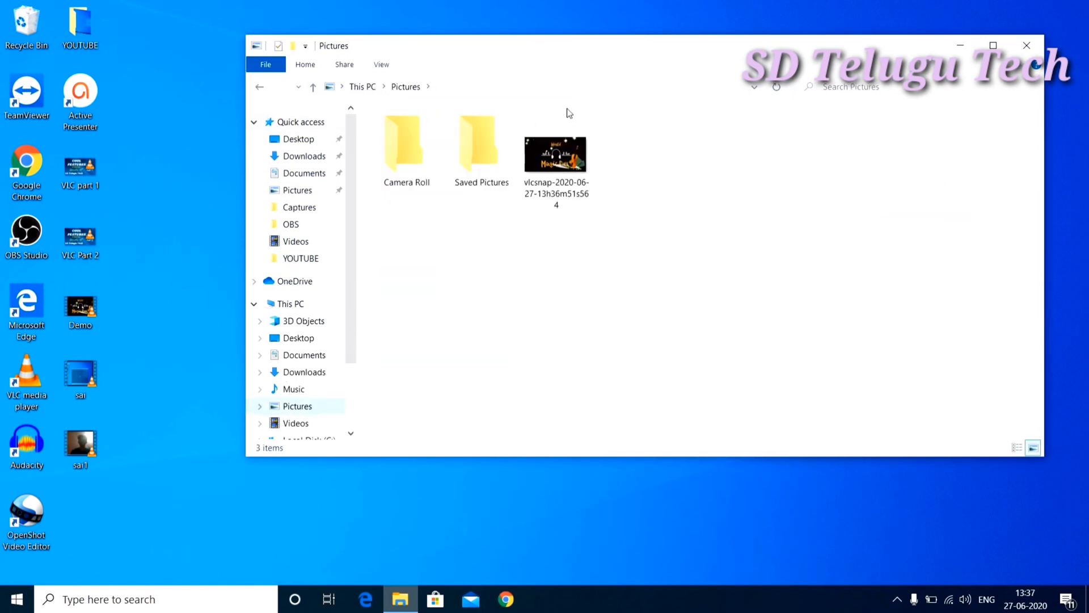
double_click(565, 158)
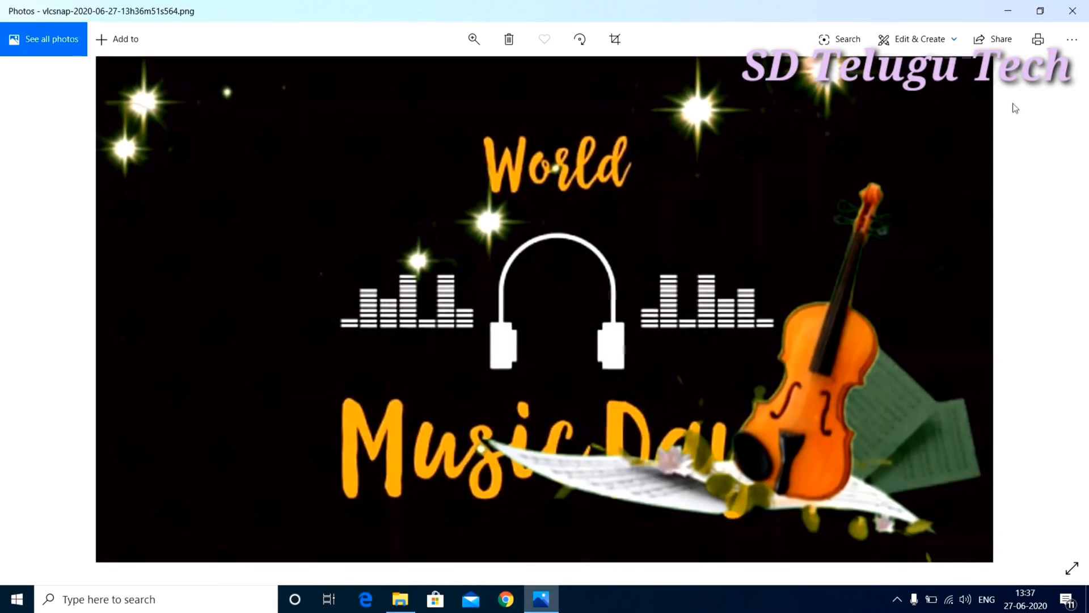
left_click(1073, 11)
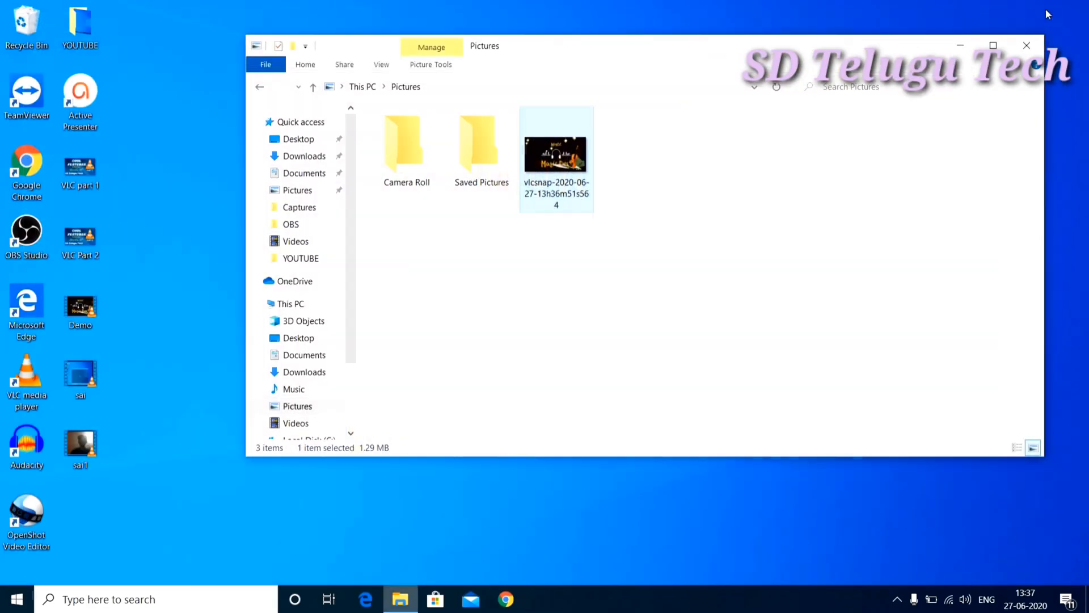
left_click(1032, 42)
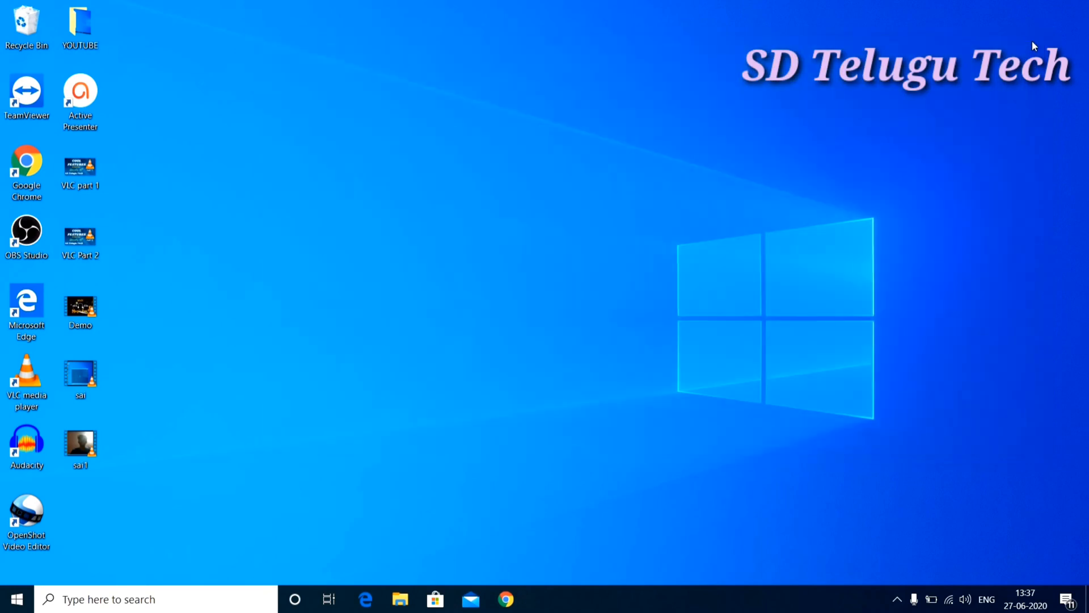
- Refresh the desktop and check the Demo video's file type and size in its properties
right_click(747, 107)
left_click(775, 145)
right_click(78, 307)
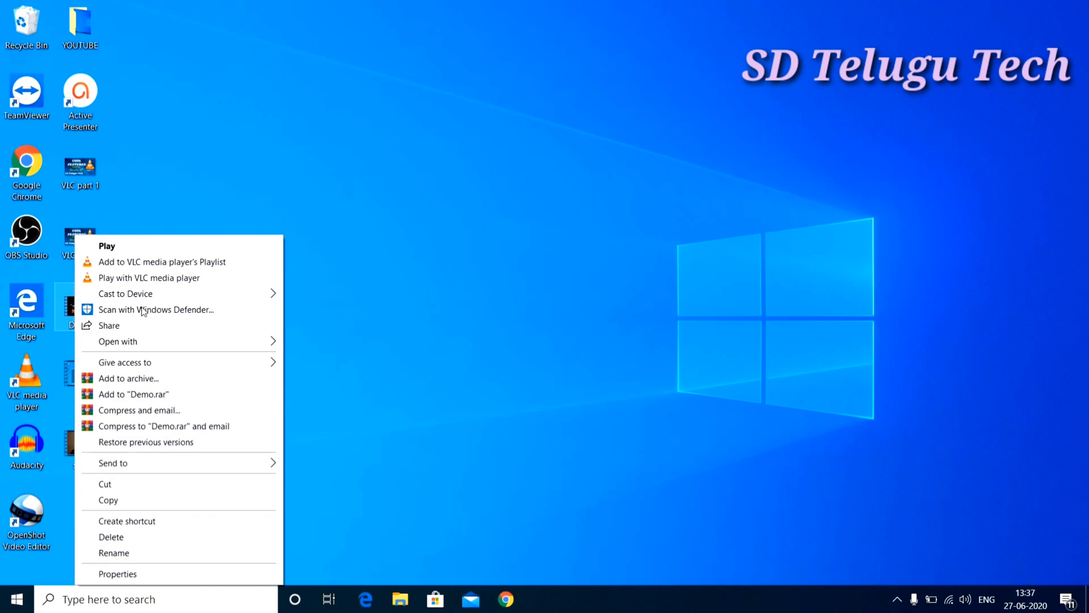
left_click(153, 573)
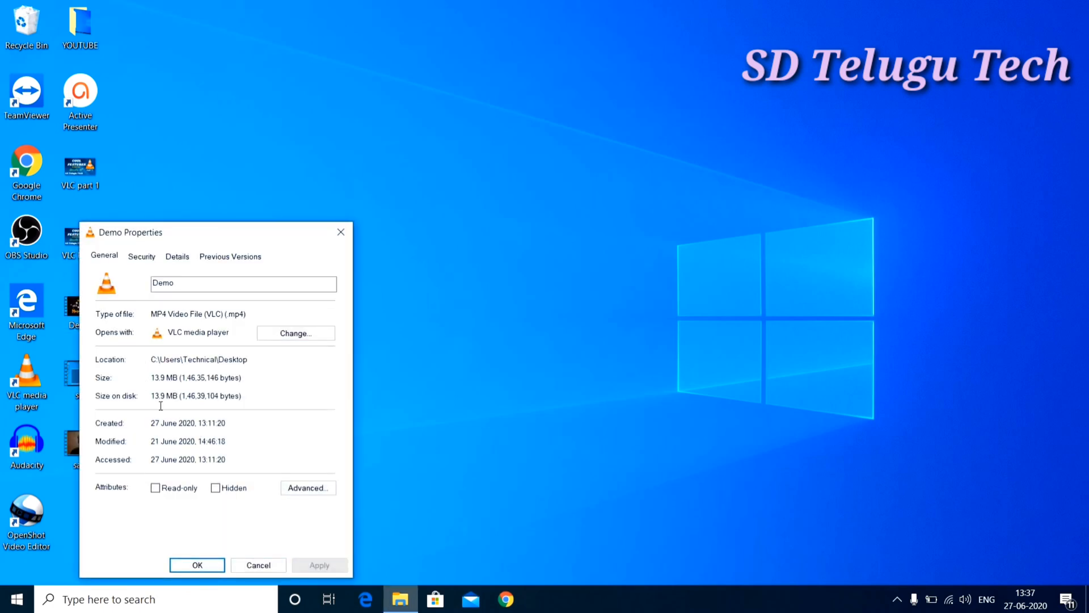
left_click(252, 564)
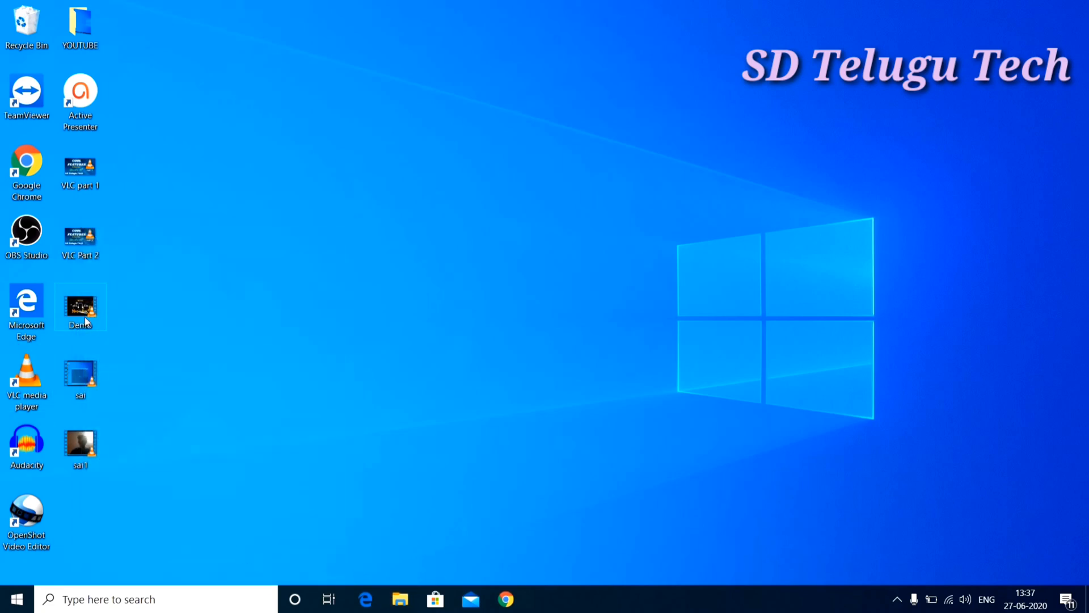
- Launch VLC media player and add Demo.mp4 from the Desktop as the file to convert and save
double_click(21, 373)
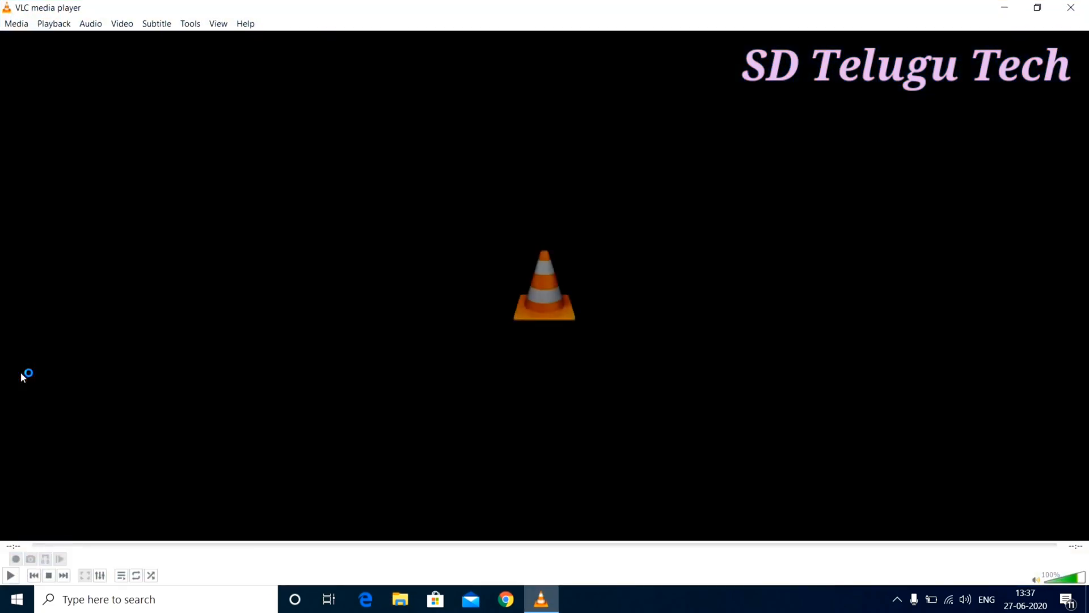
left_click(15, 26)
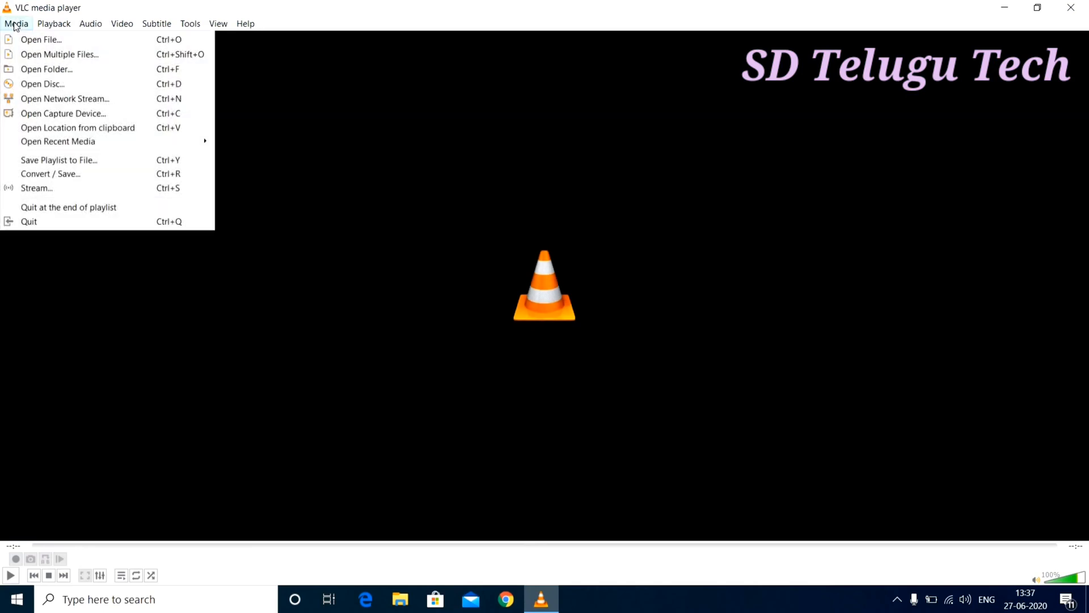
left_click(92, 172)
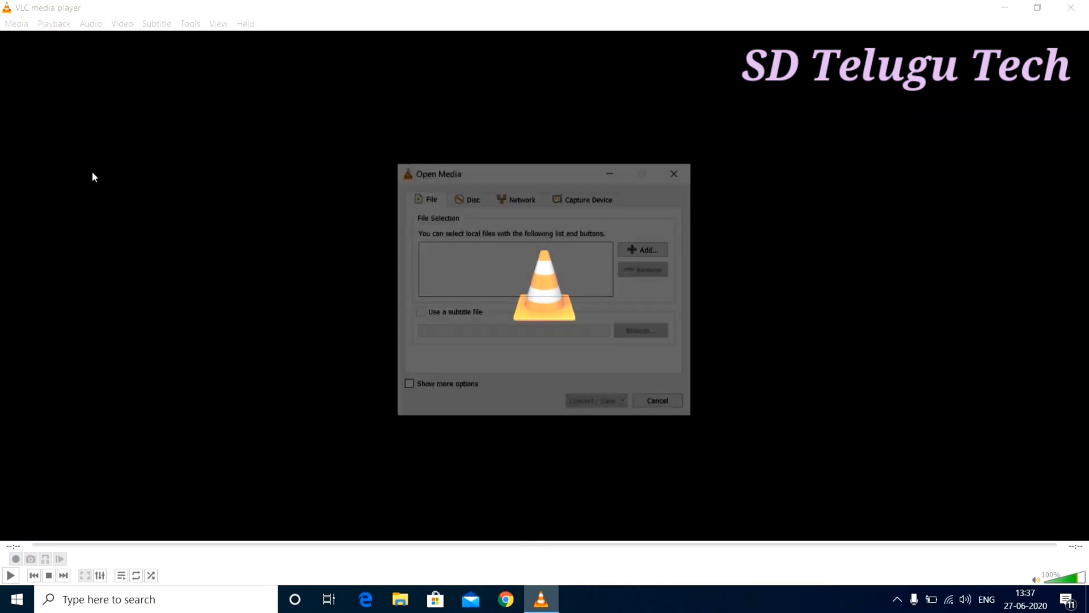
left_click(636, 255)
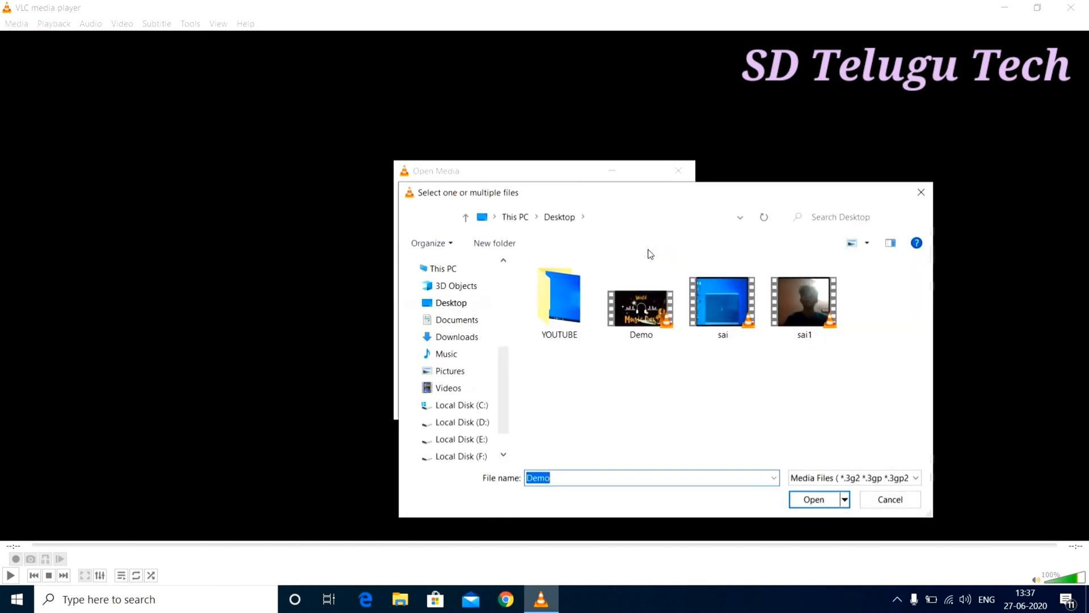
double_click(636, 306)
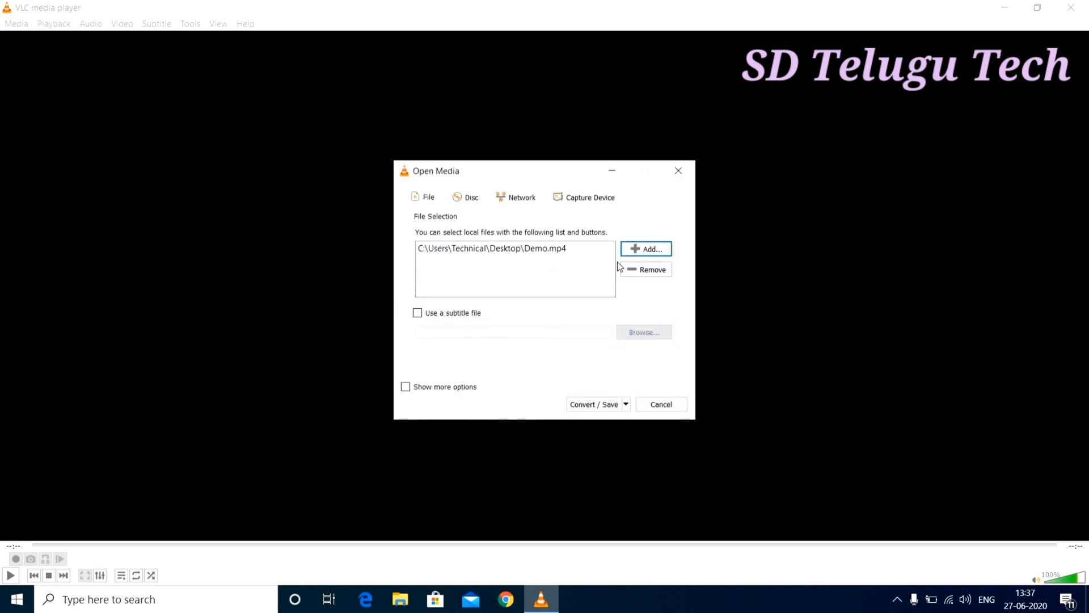
- Convert Demo.mp4 to a Desktop file named sai2 using the Video for Youtube SD profile, and close the player once finished
left_click(611, 406)
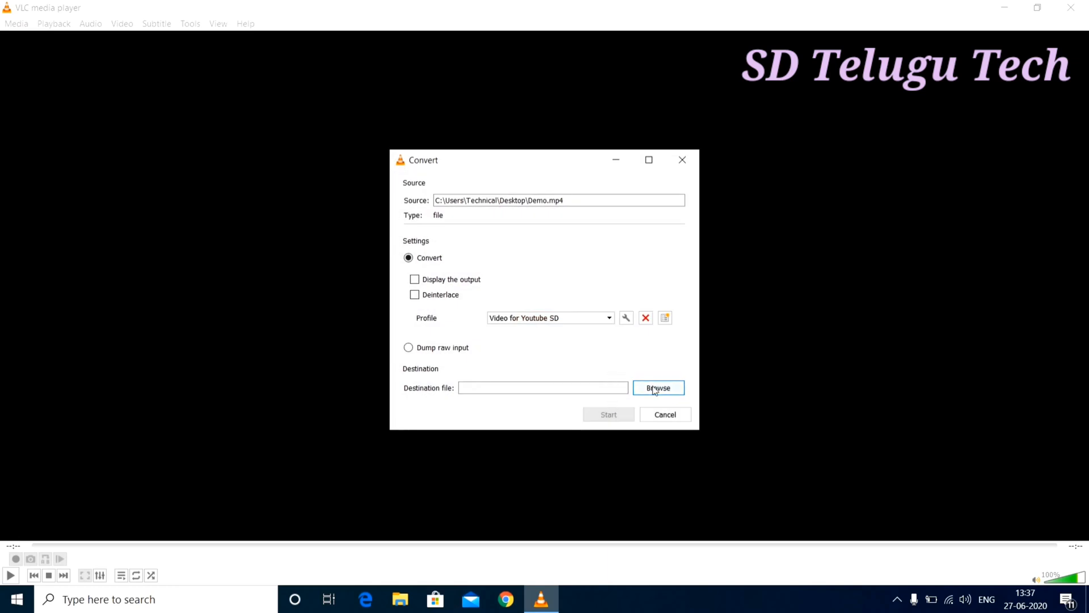
left_click(655, 389)
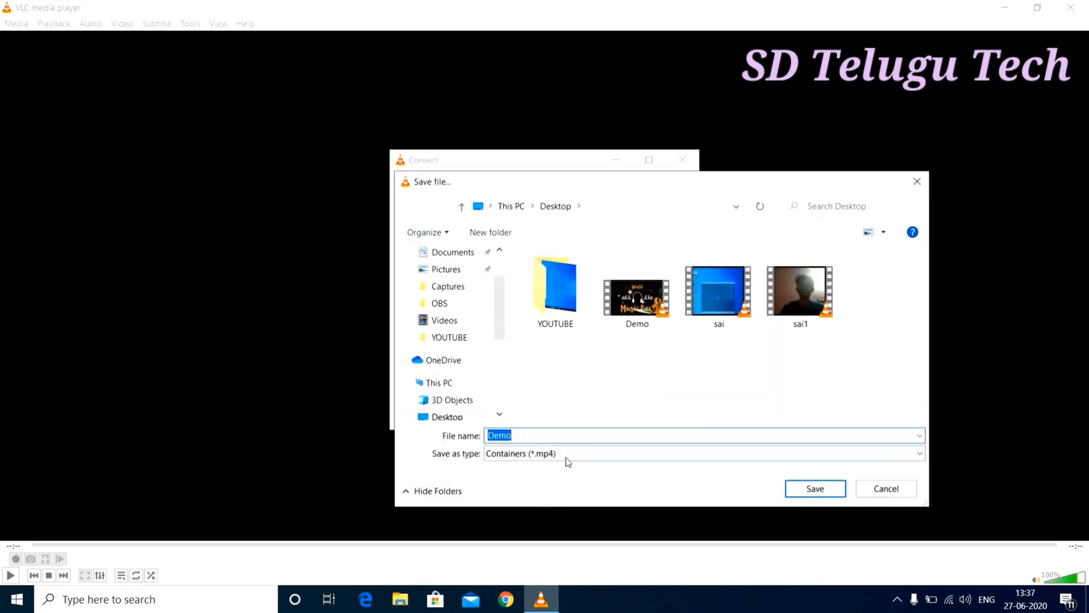
type("sai2")
left_click(816, 489)
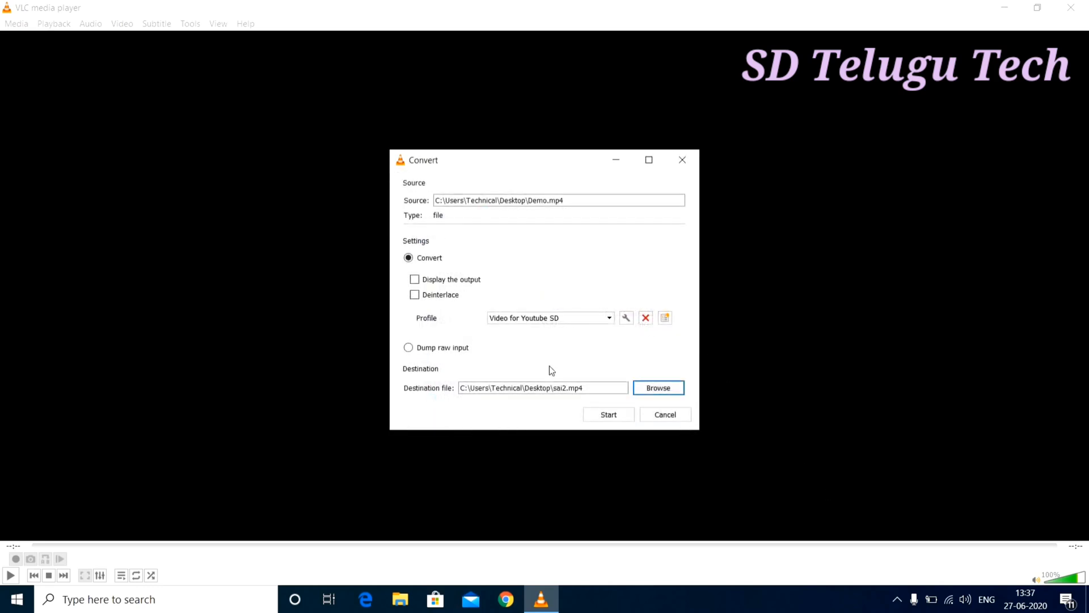
left_click(609, 415)
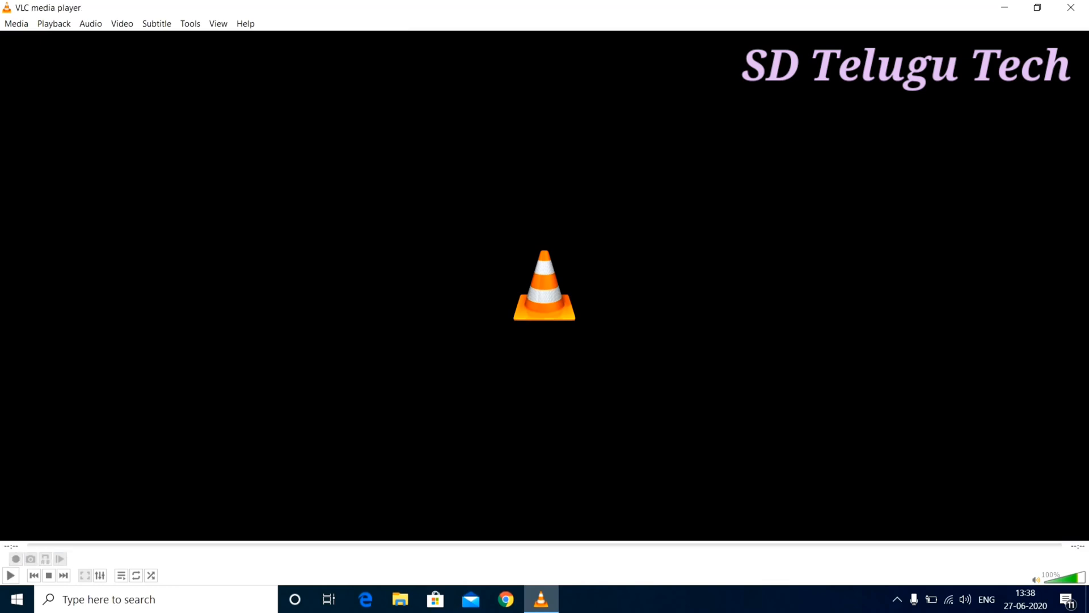
left_click(1081, 5)
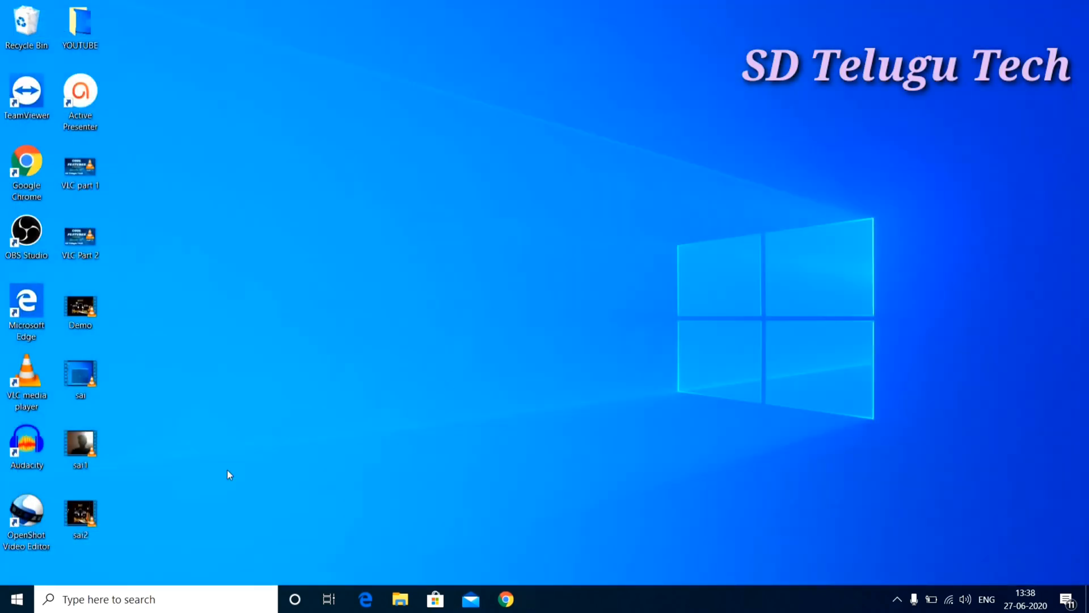
- Compare the file sizes of the sai2 and Demo videos in their properties, and close both properties windows
right_click(85, 509)
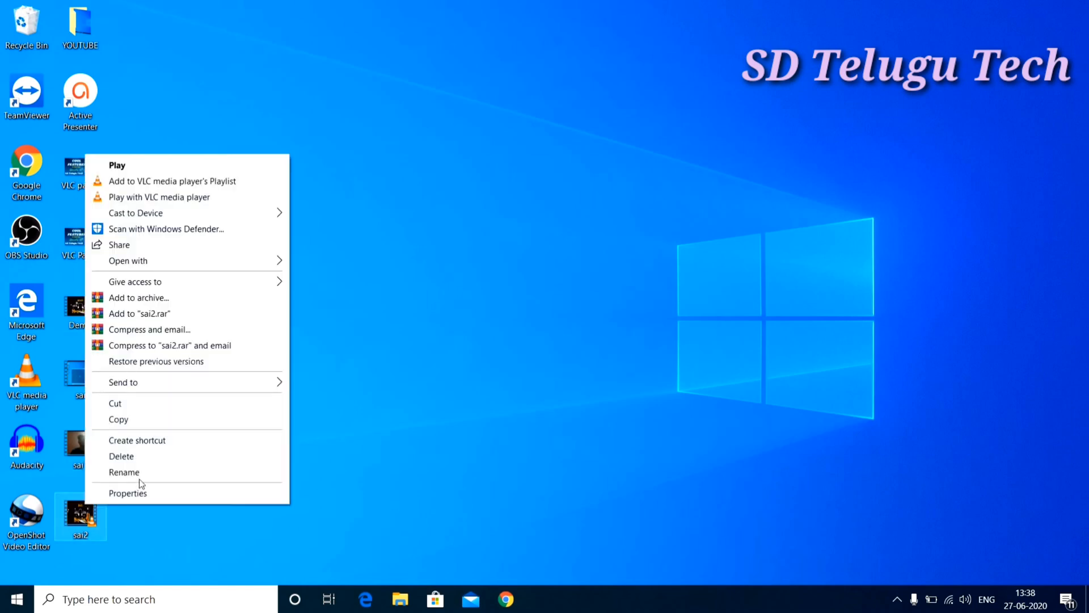
left_click(149, 493)
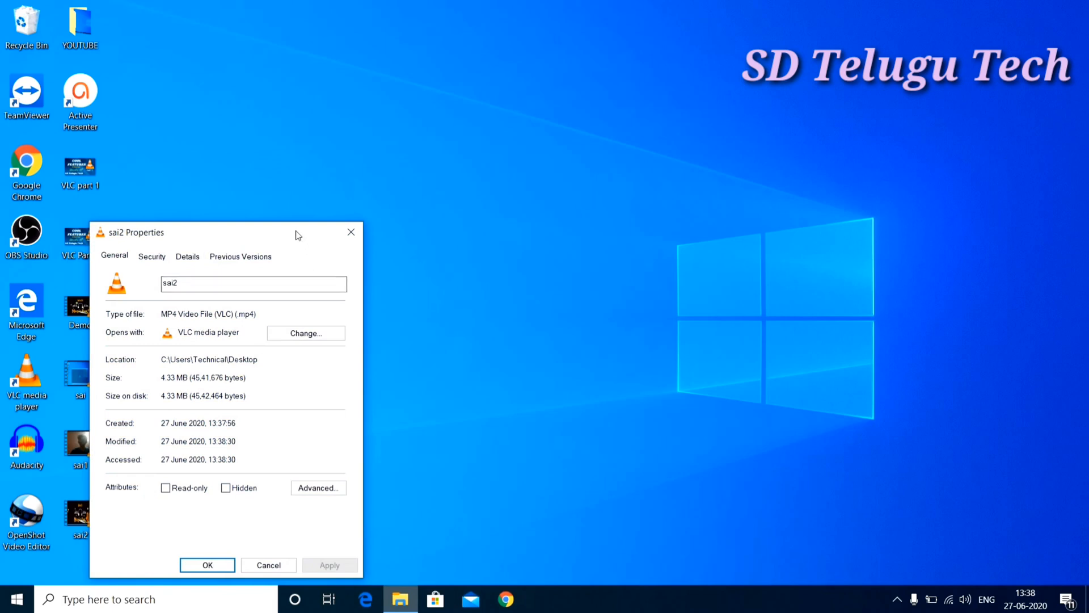
left_click_drag(297, 236, 530, 203)
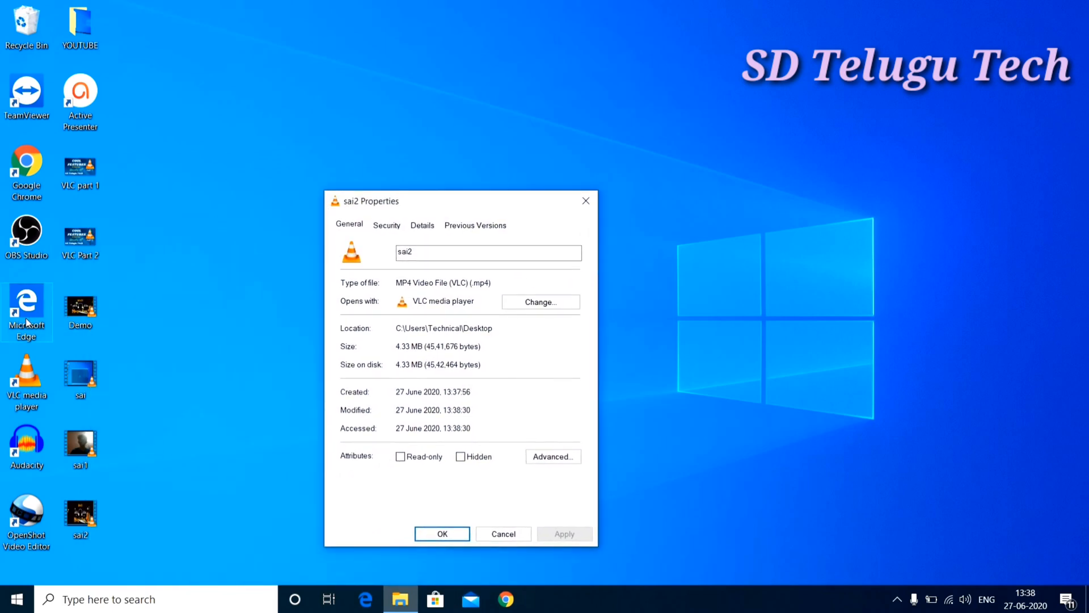
right_click(84, 306)
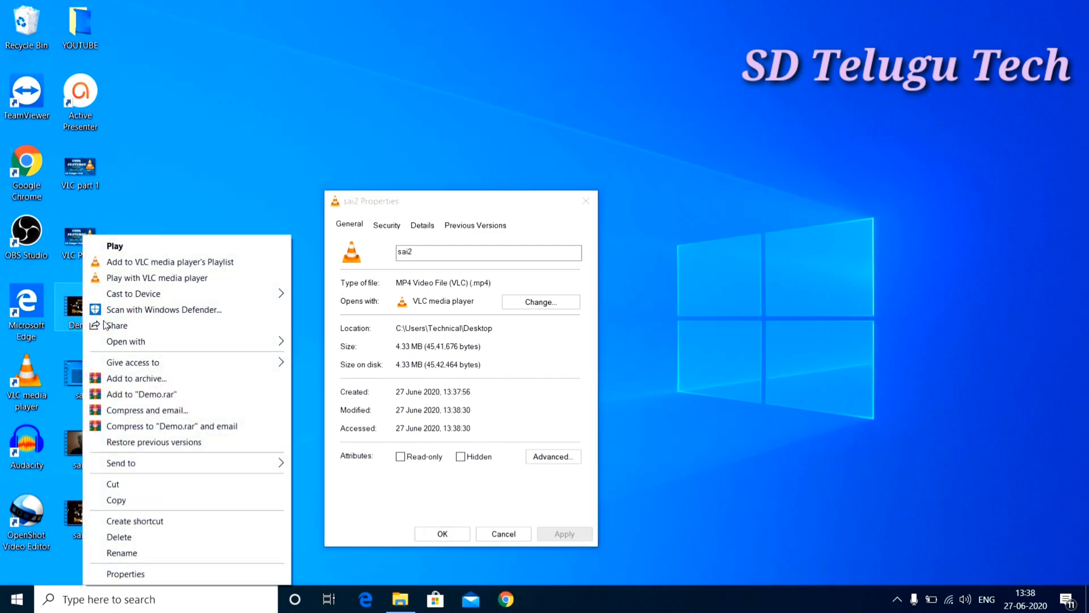
left_click(140, 574)
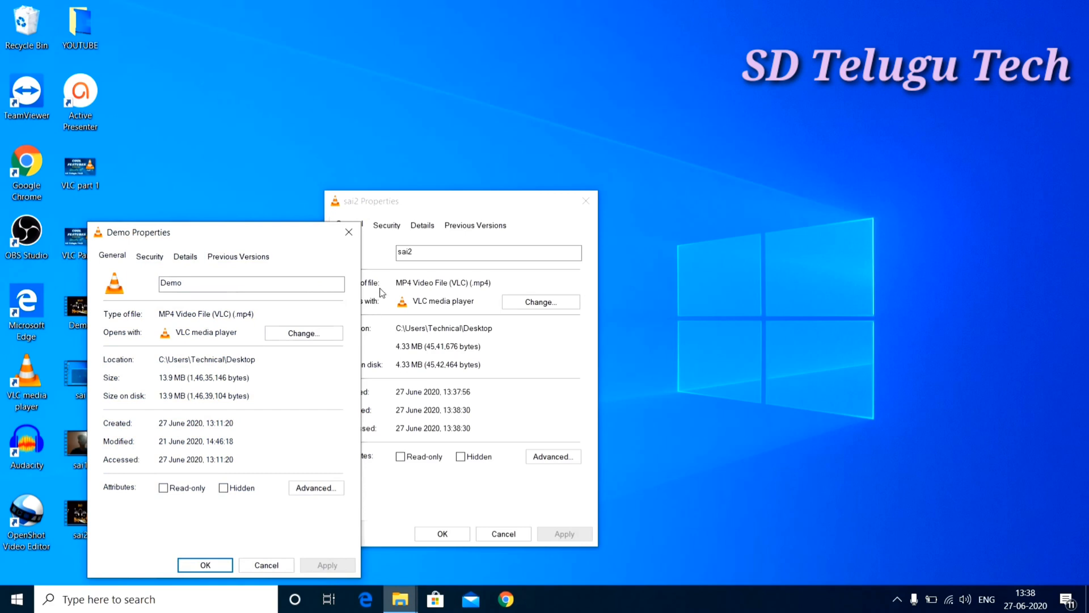
left_click(348, 229)
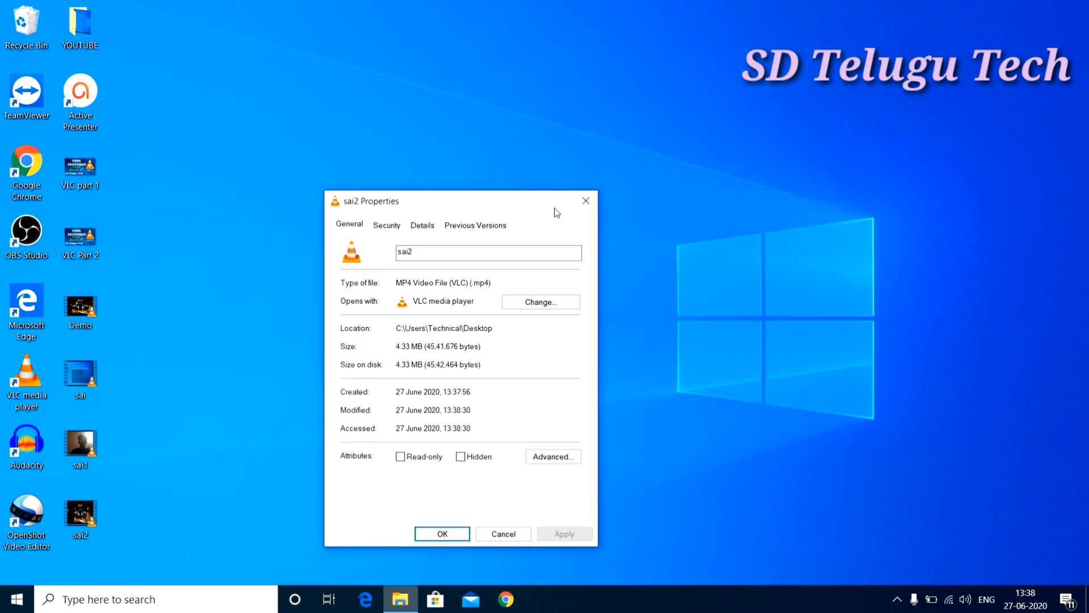
left_click(585, 198)
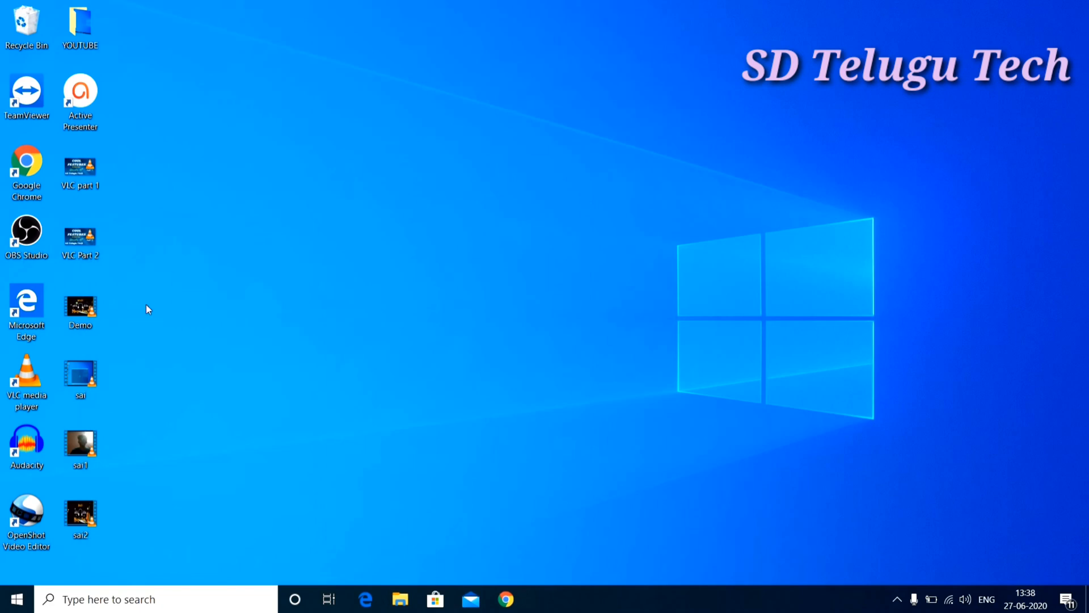
- Launch VLC media player again and add the Demo video from the Desktop as the file to convert and save
double_click(29, 373)
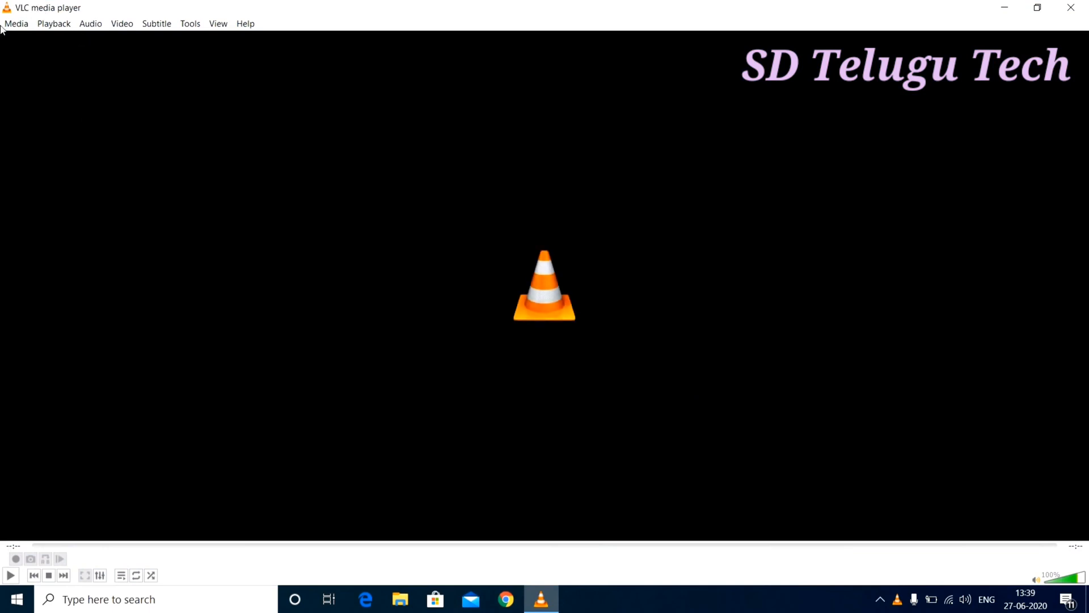
left_click(10, 24)
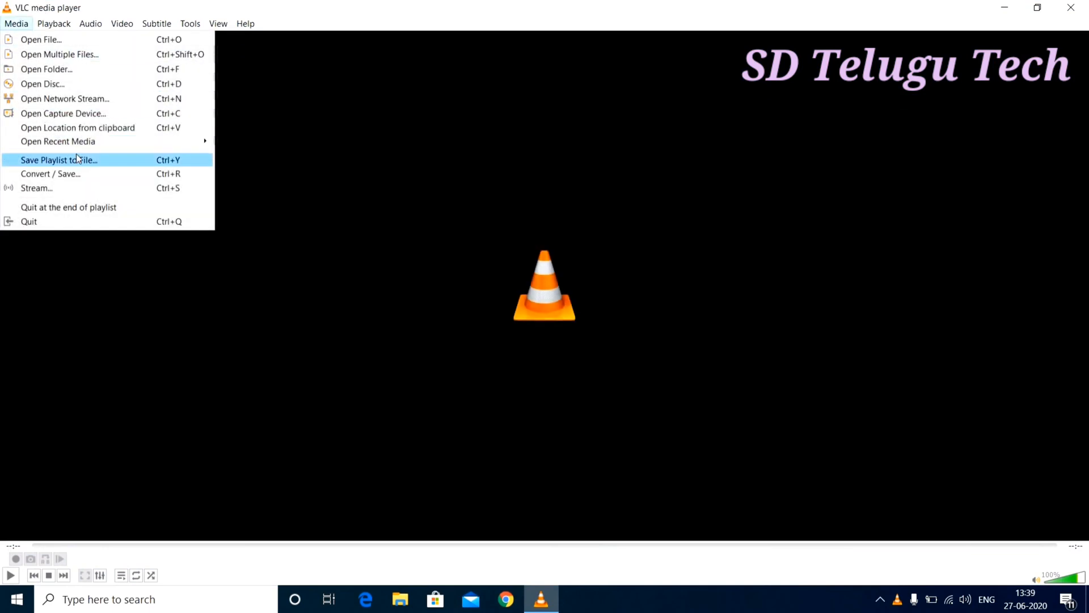
left_click(121, 172)
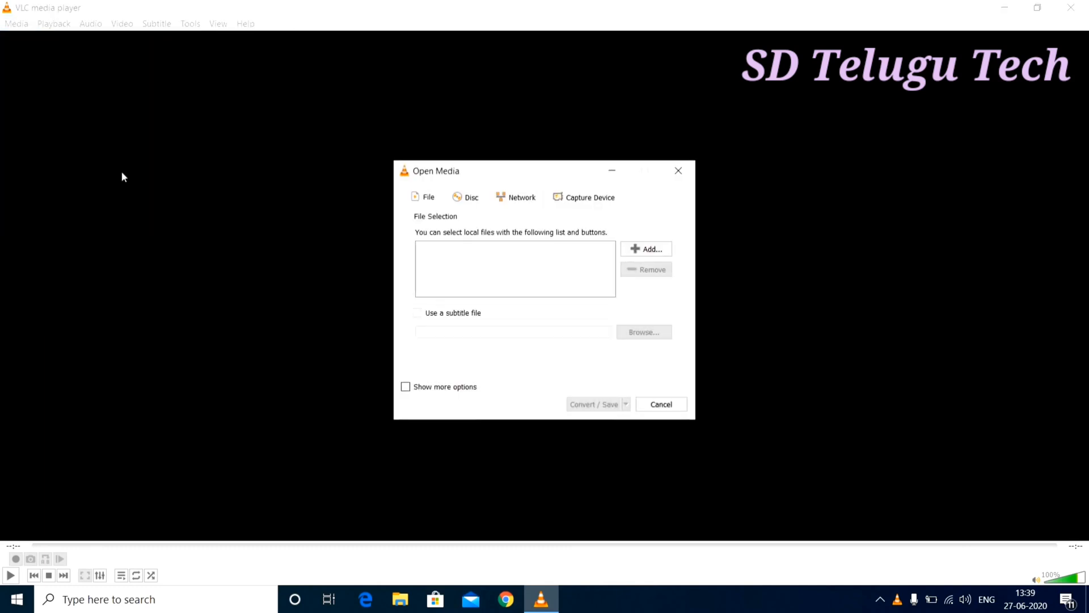
left_click(638, 253)
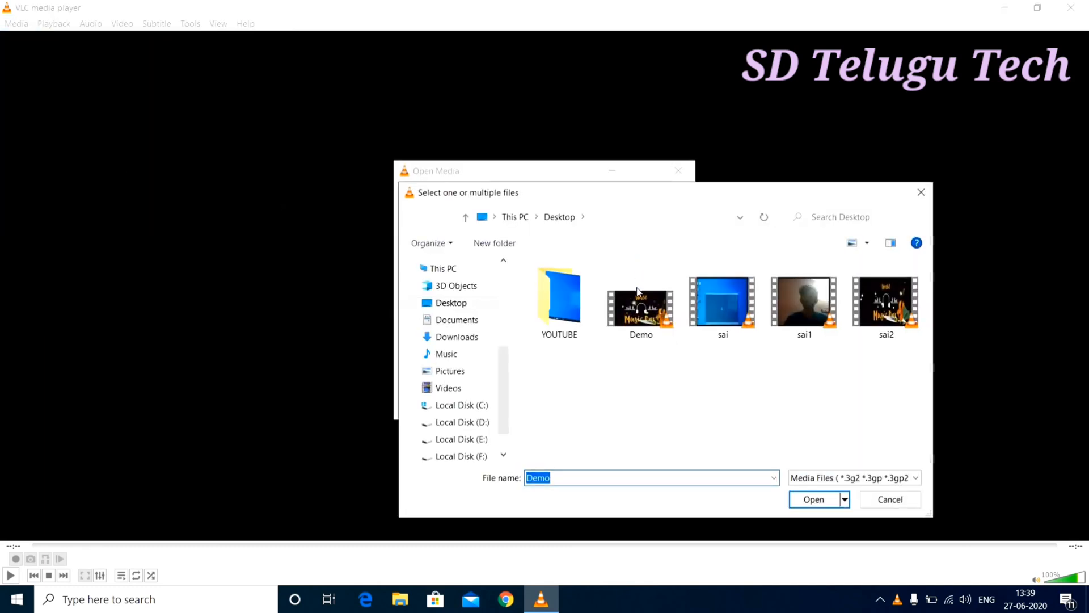
double_click(659, 305)
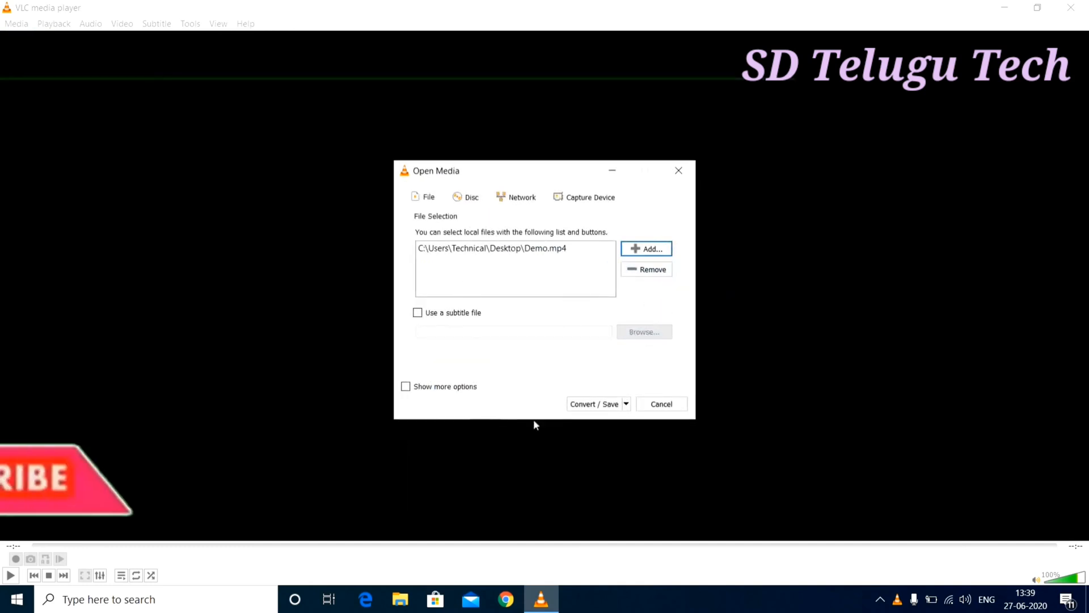
- Convert Demo.mp4 to a Desktop file named sai3 with the Video for MPEG4 720p TV/device profile, and minimize the player during conversion
left_click(585, 404)
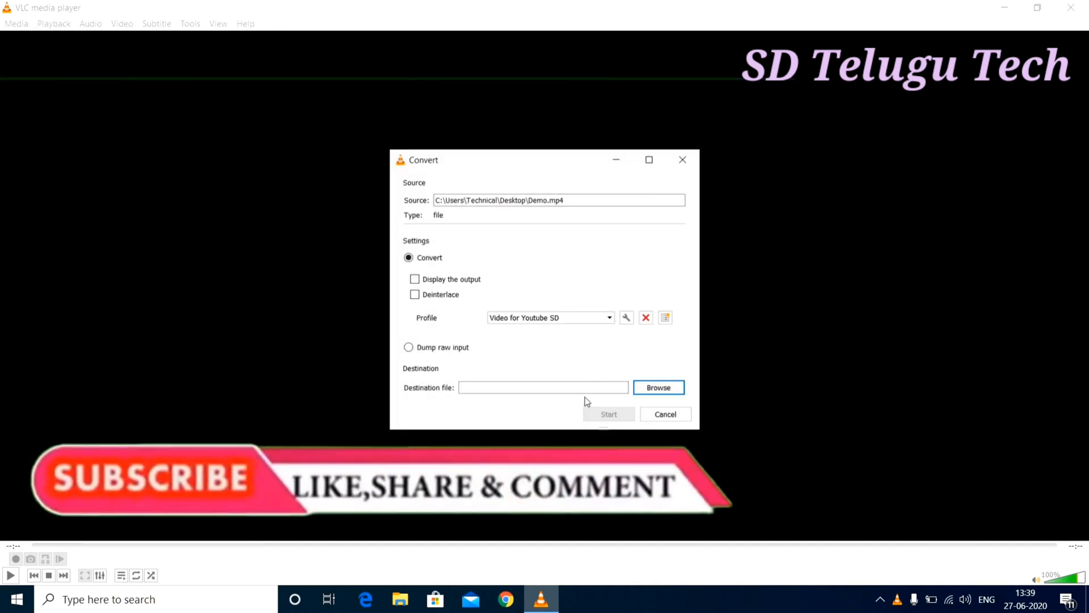
left_click(573, 318)
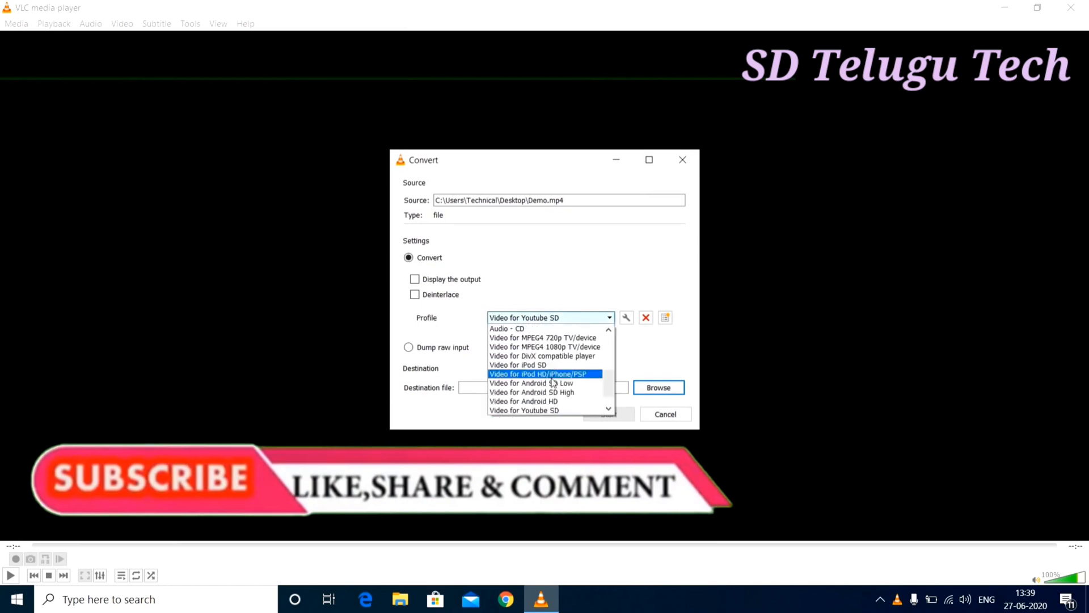
left_click(537, 338)
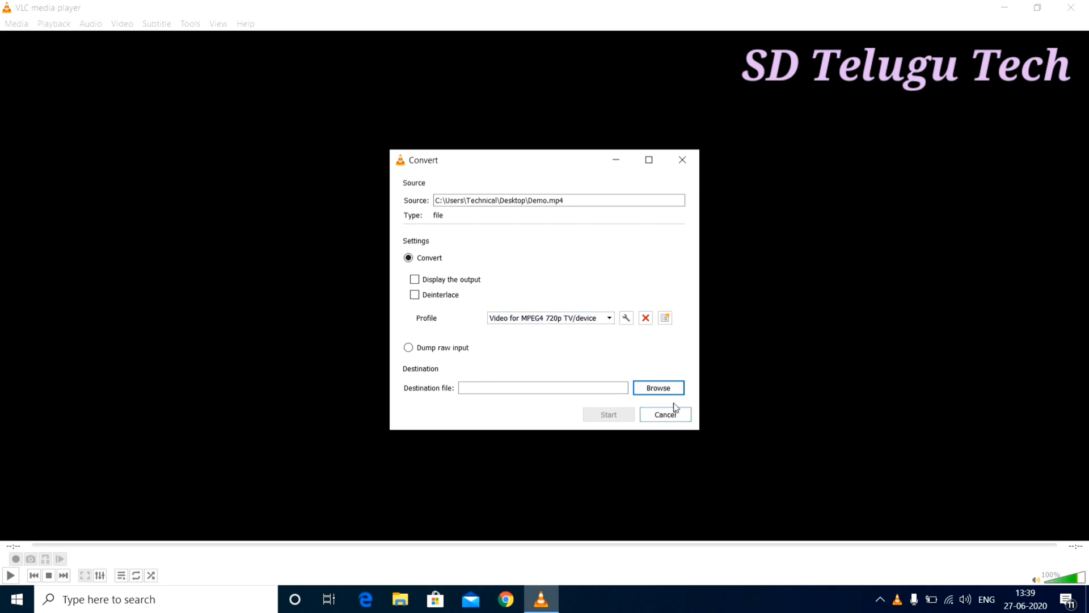
left_click(659, 388)
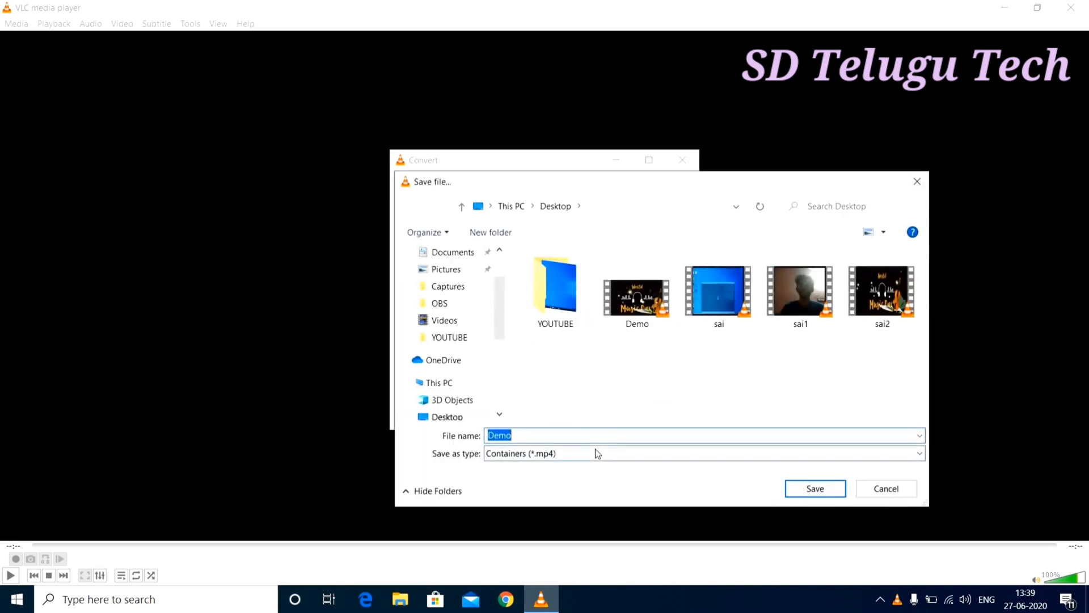
type("sai3")
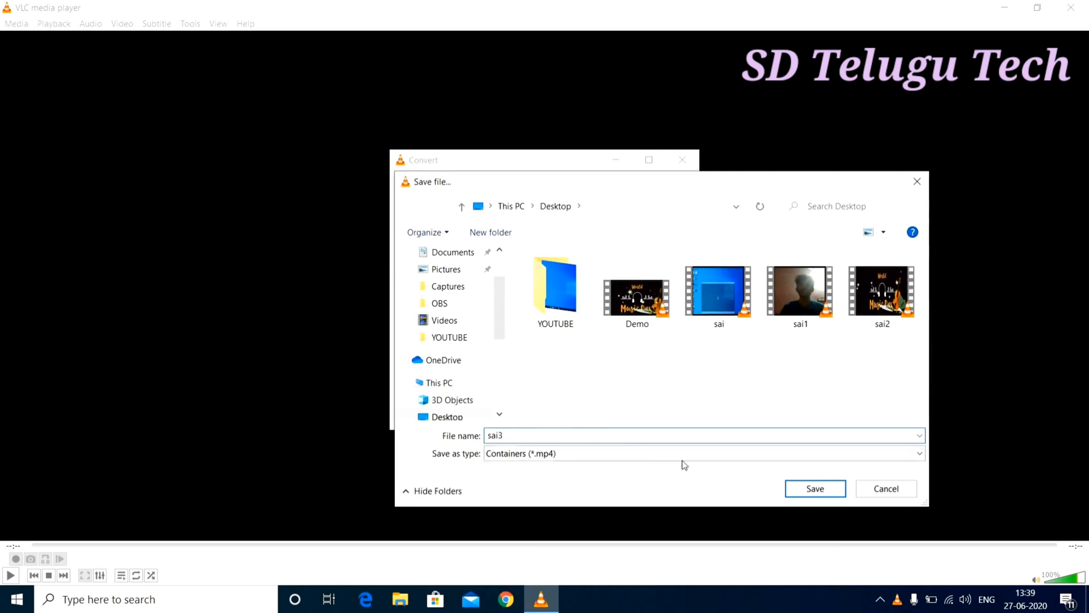
left_click(800, 492)
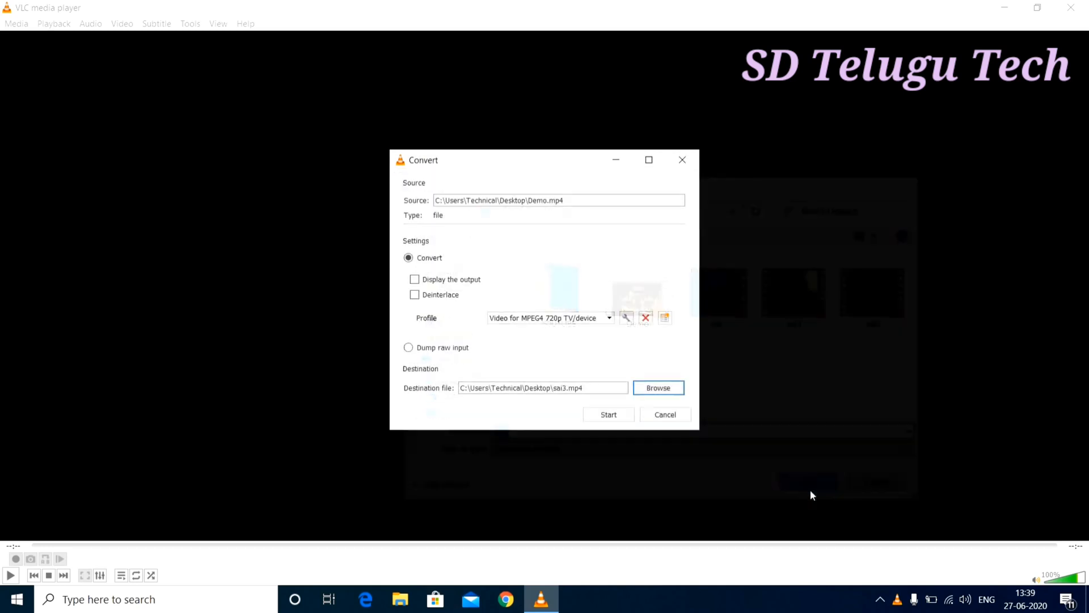
left_click(609, 415)
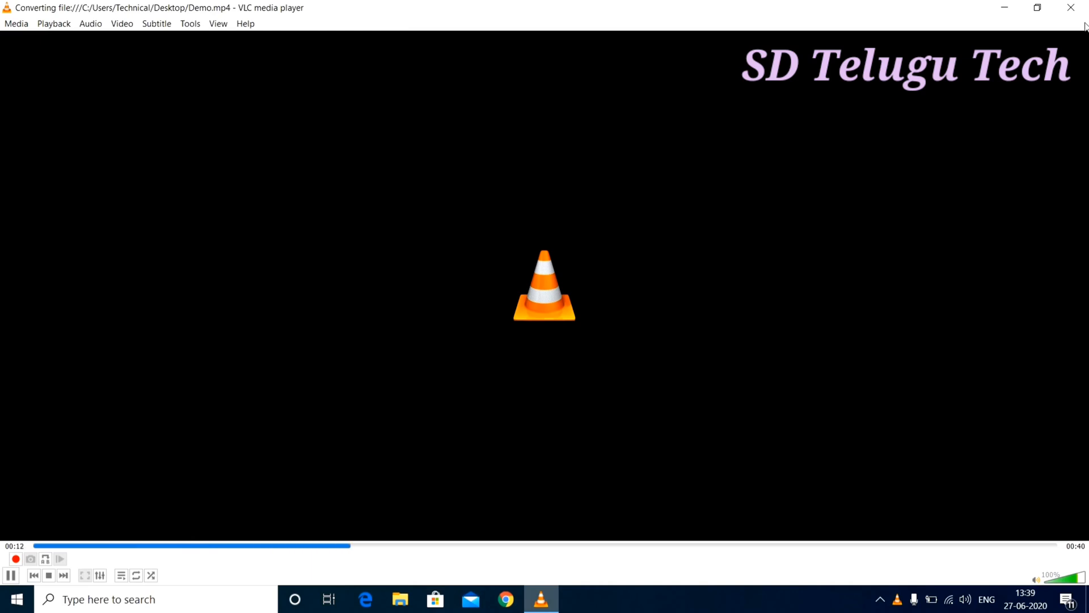
left_click(1005, 7)
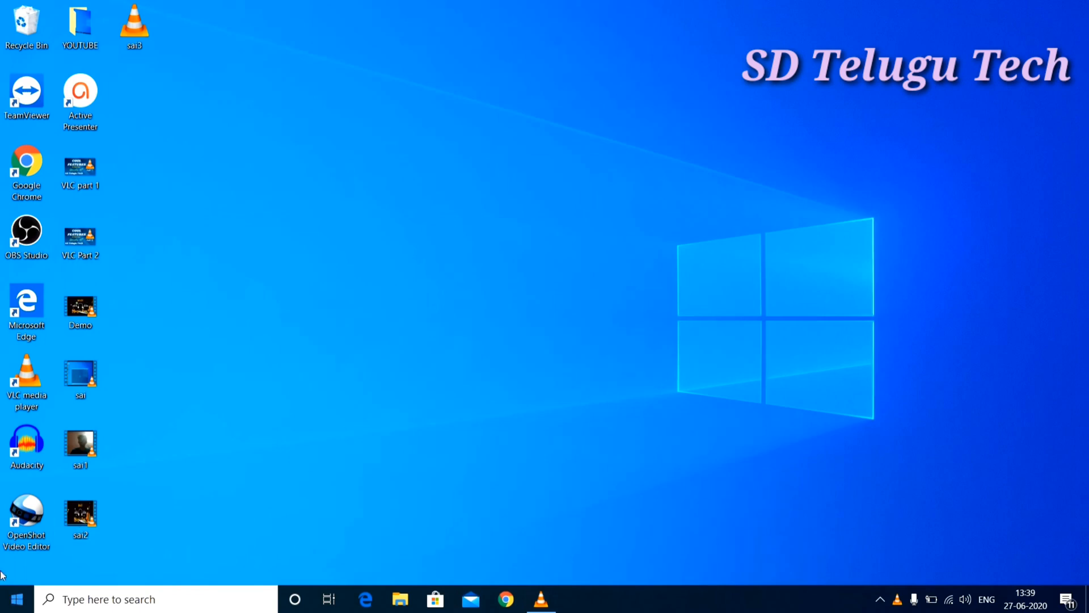